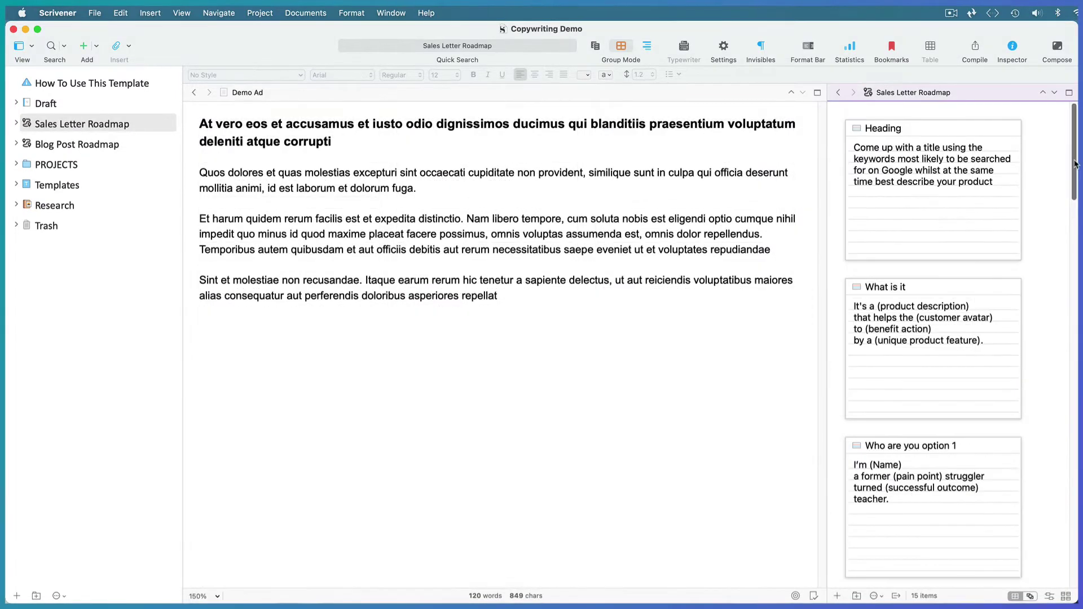
Step: Scroll through the Sales Letter Roadmap corkboard to view its 15 section cards
{"action": "left_click_drag", "start_coordinate": [1075, 163], "coordinate": [1075, 258]}
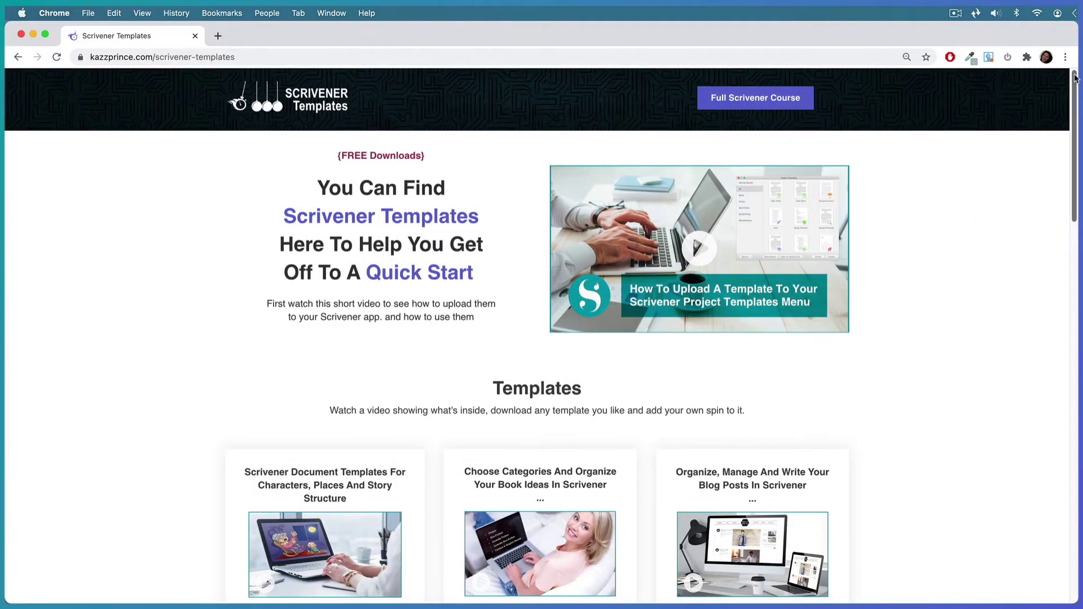
Step: Scroll down and back up the kazzprince.com Scrivener Templates download page in Chrome
{"action": "left_click_drag", "start_coordinate": [1074, 78], "coordinate": [1075, 258]}
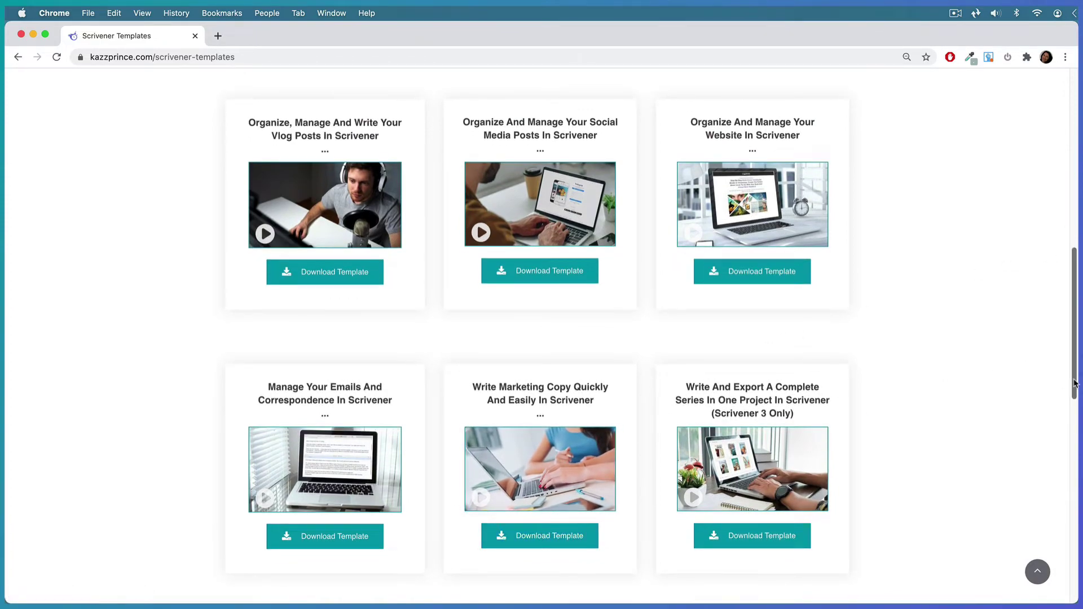
{"action": "left_click_drag", "start_coordinate": [1075, 384], "coordinate": [1075, 205]}
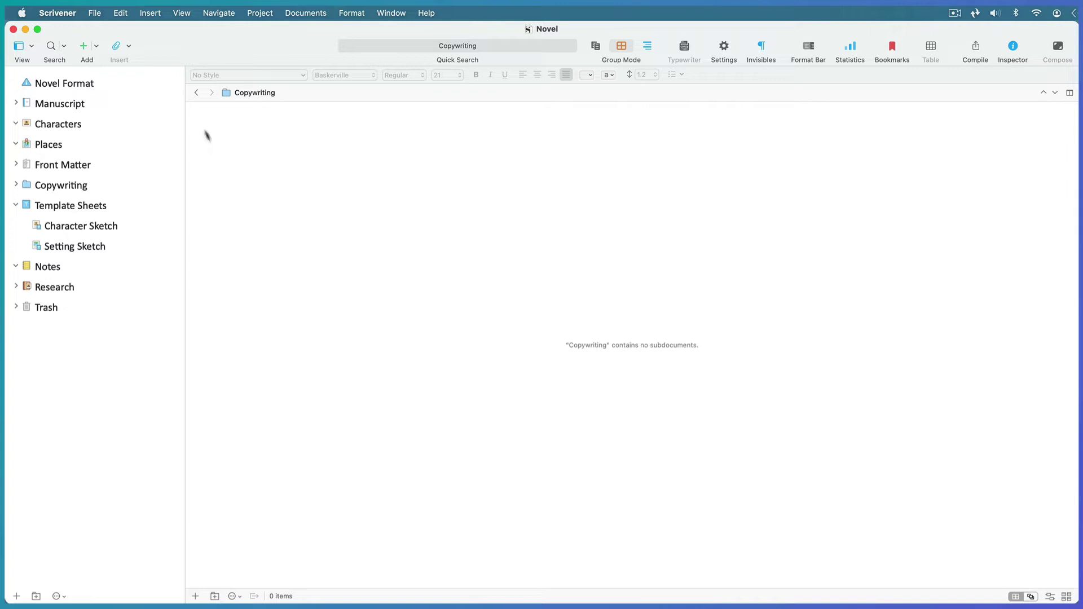
Step: Start a new project from Quick Start > Copywriting and save it as 'Copywriting Demo'
{"action": "left_click", "coordinate": [94, 13]}
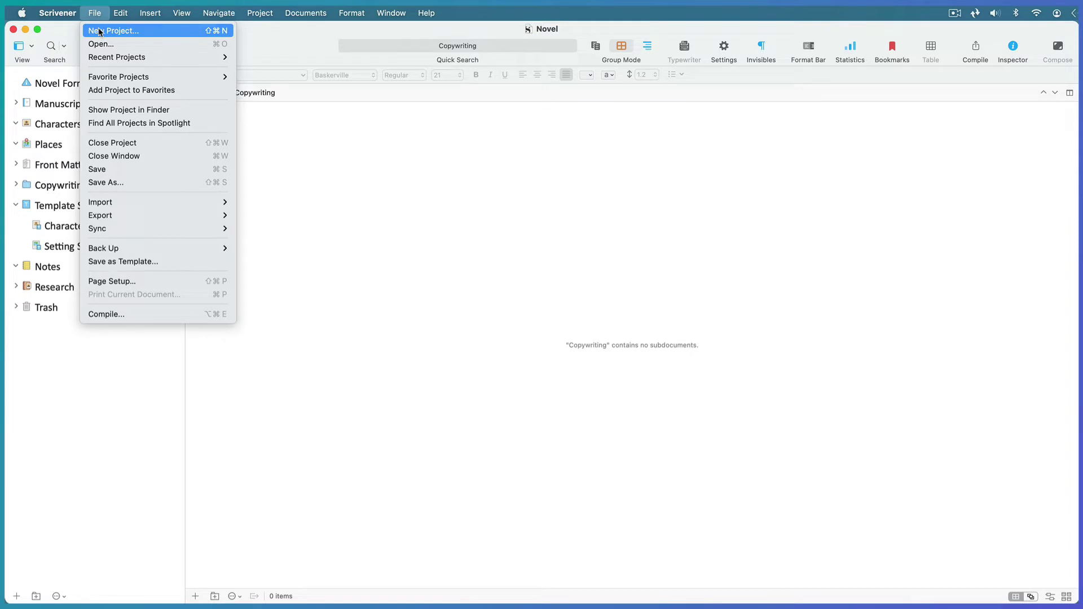
{"action": "left_click", "coordinate": [99, 32]}
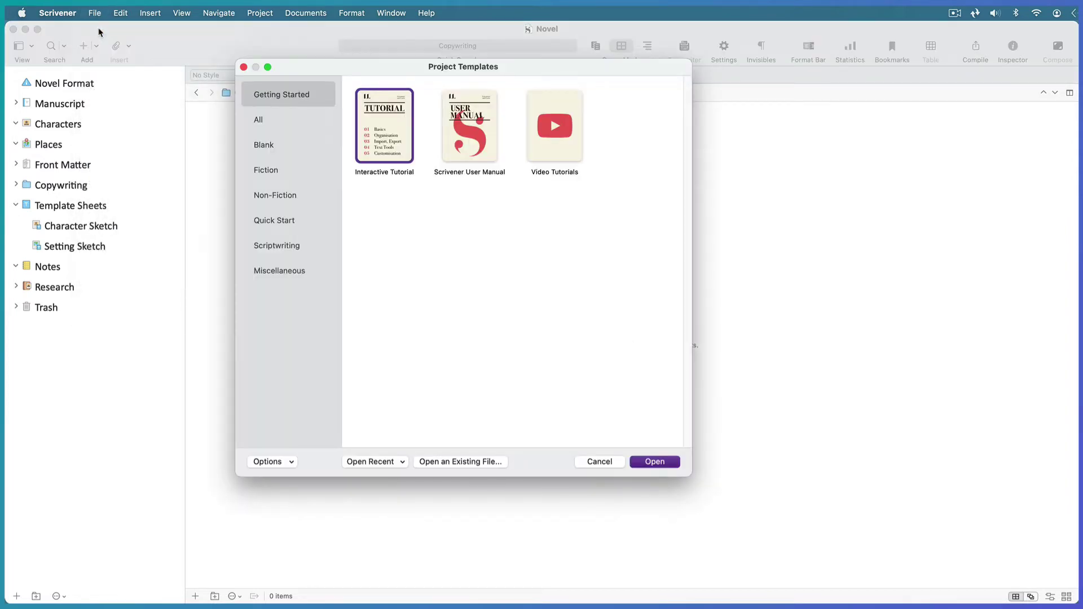
{"action": "left_click", "coordinate": [288, 224]}
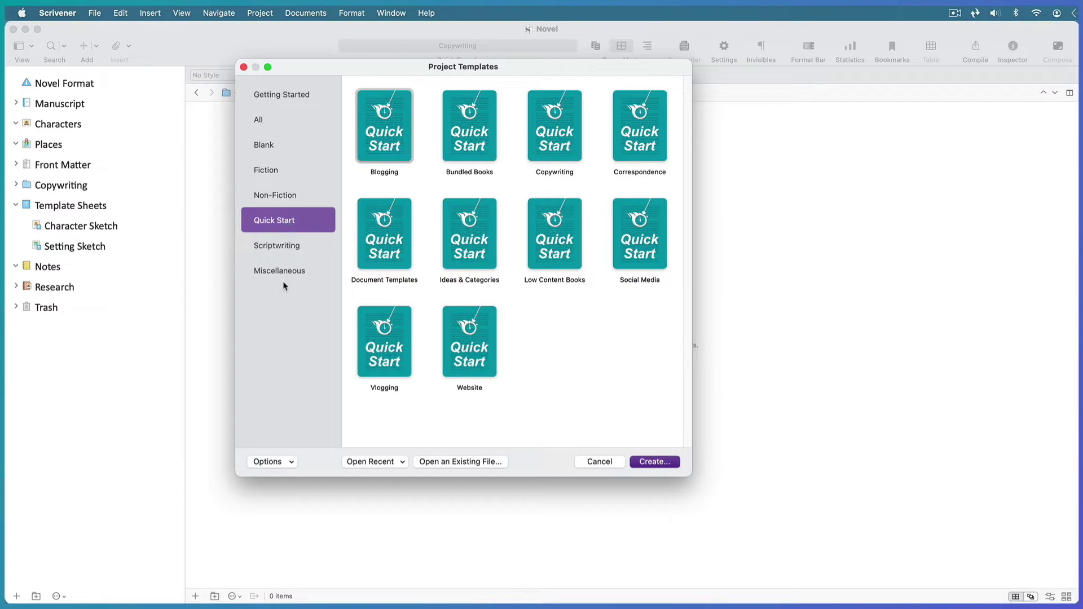
{"action": "left_click", "coordinate": [553, 122]}
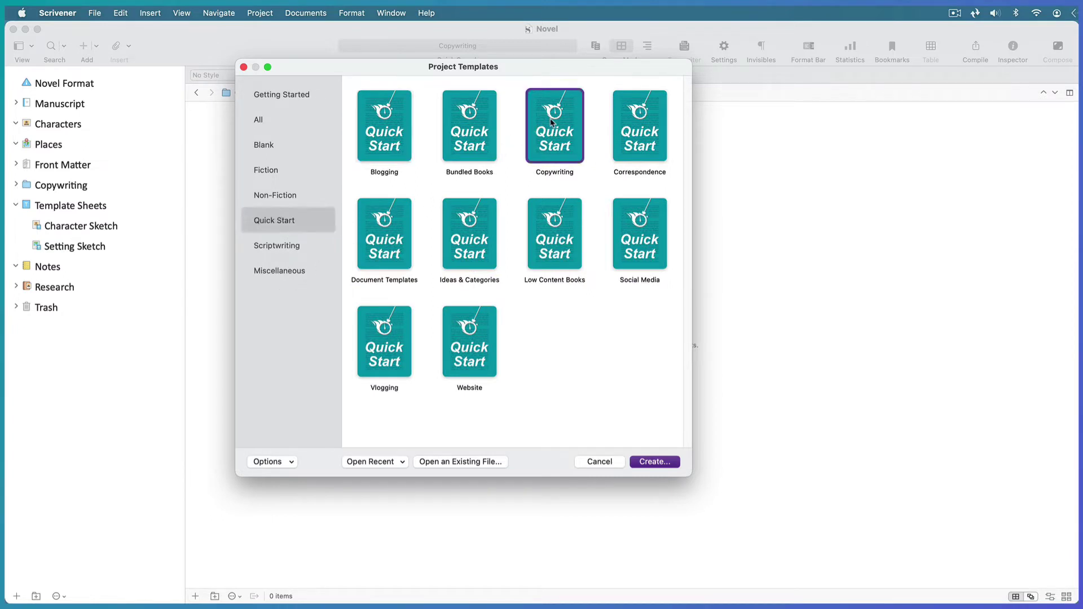
{"action": "left_click", "coordinate": [655, 461]}
{"action": "type", "text": "Copywriting Demo"}
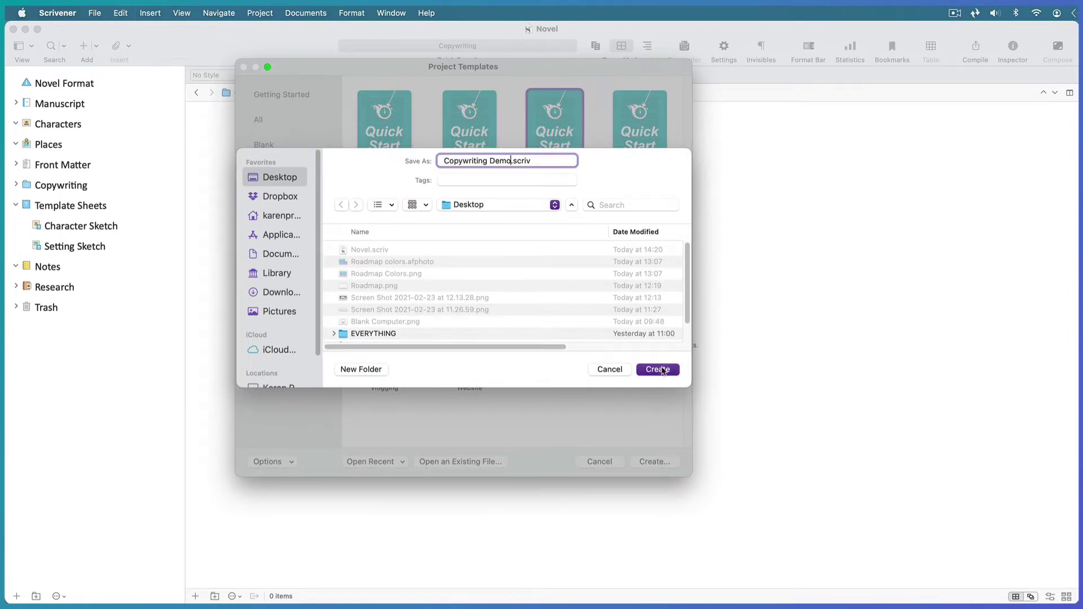
{"action": "left_click", "coordinate": [659, 369]}
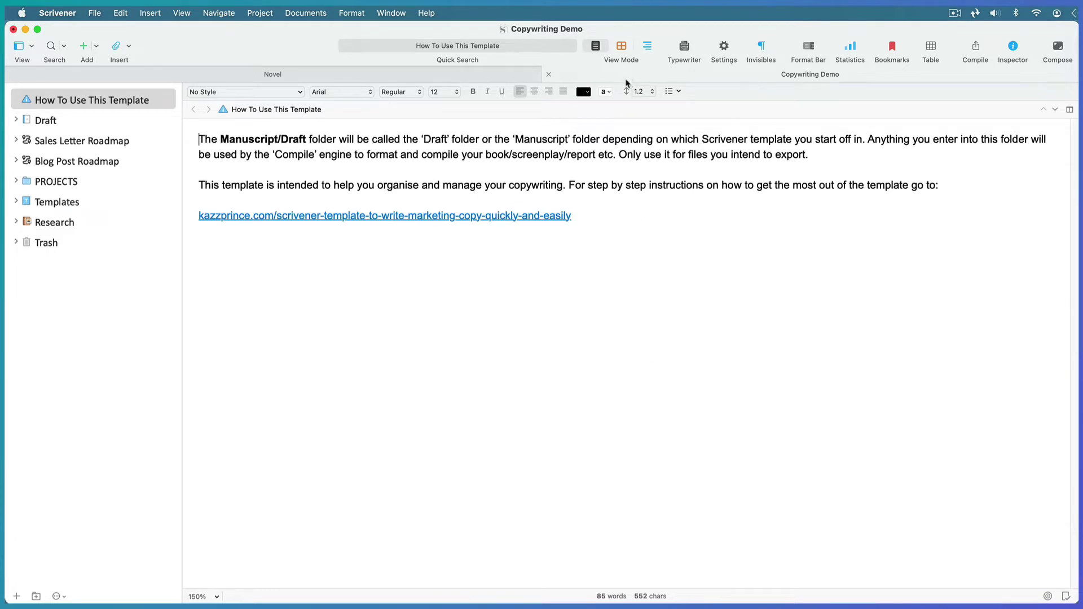
Step: Place Copywriting Demo beside Novel and copy both roadmaps and PROJECTS into Novel's Copywriting folder
{"action": "left_click_drag", "start_coordinate": [626, 80], "coordinate": [564, 155]}
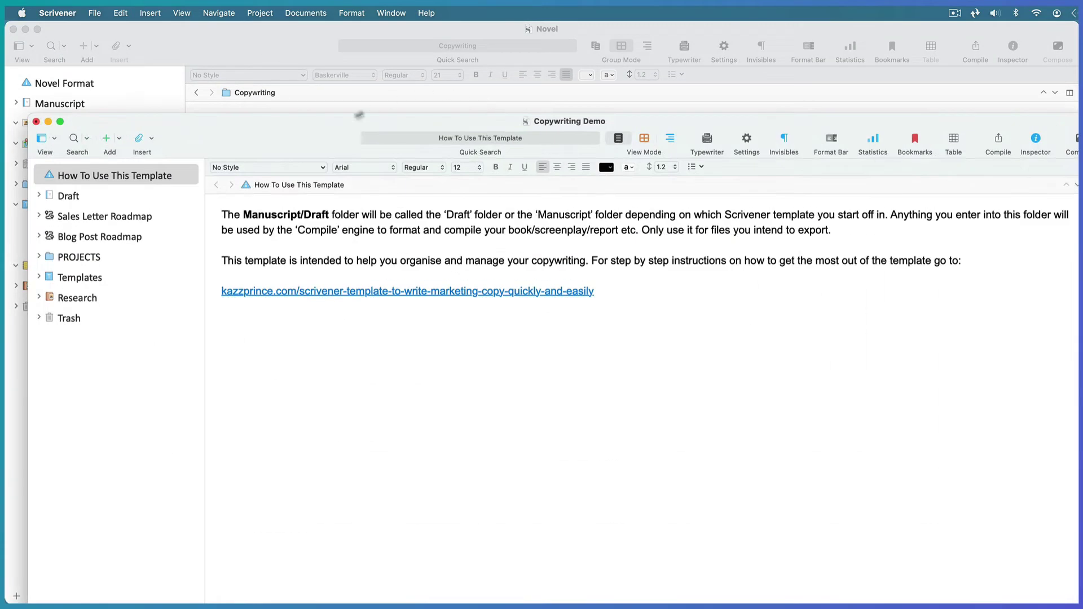
{"action": "left_click_drag", "start_coordinate": [342, 122], "coordinate": [528, 27]}
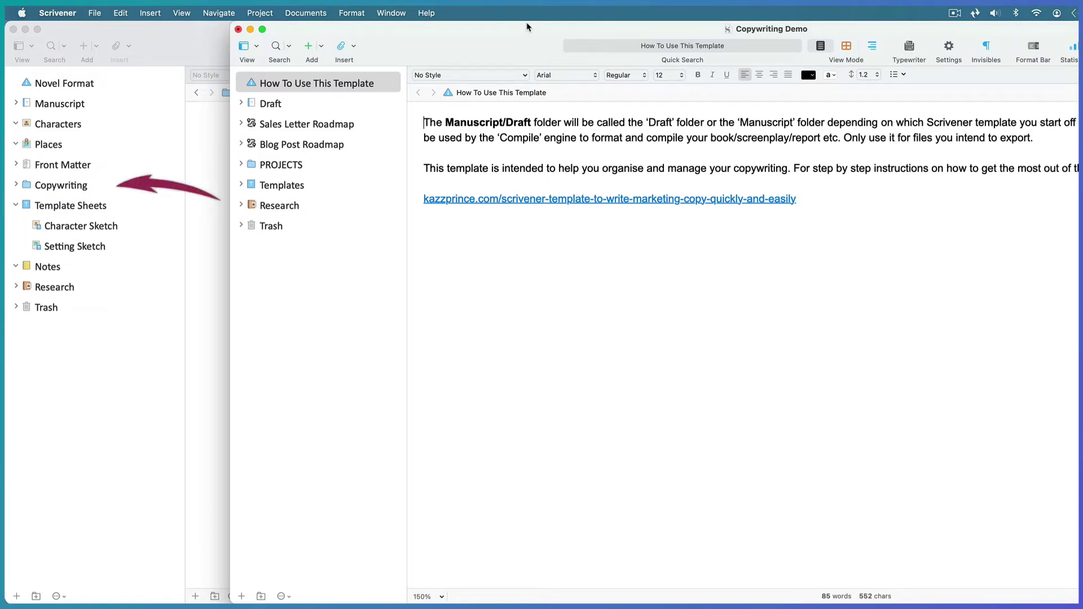
{"action": "left_click", "coordinate": [287, 125]}
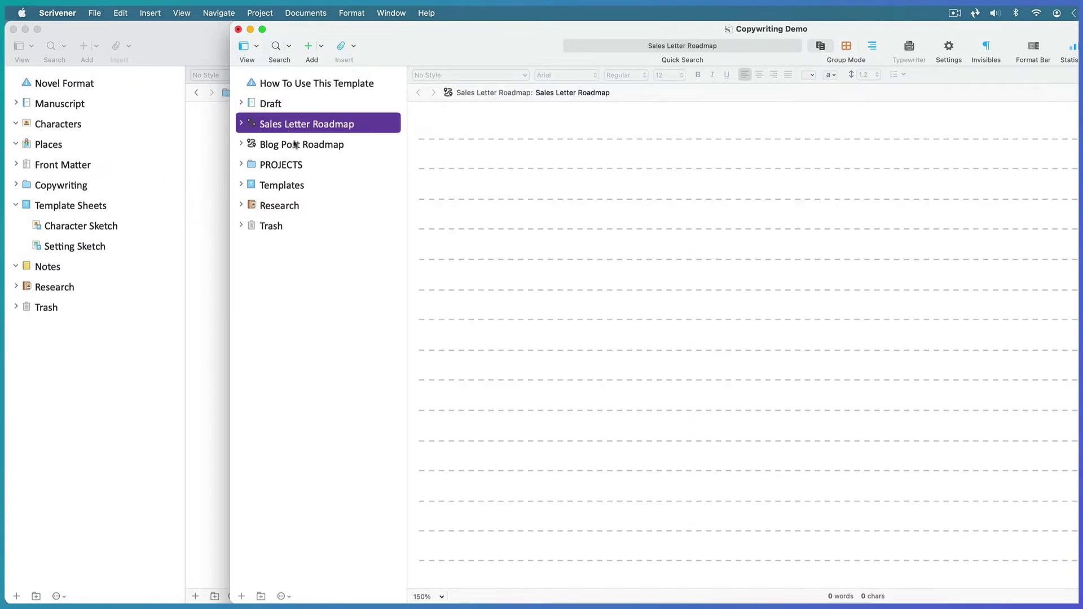
{"action": "left_click", "coordinate": [289, 168], "text": "shift"}
{"action": "left_click_drag", "start_coordinate": [246, 132], "coordinate": [59, 189]}
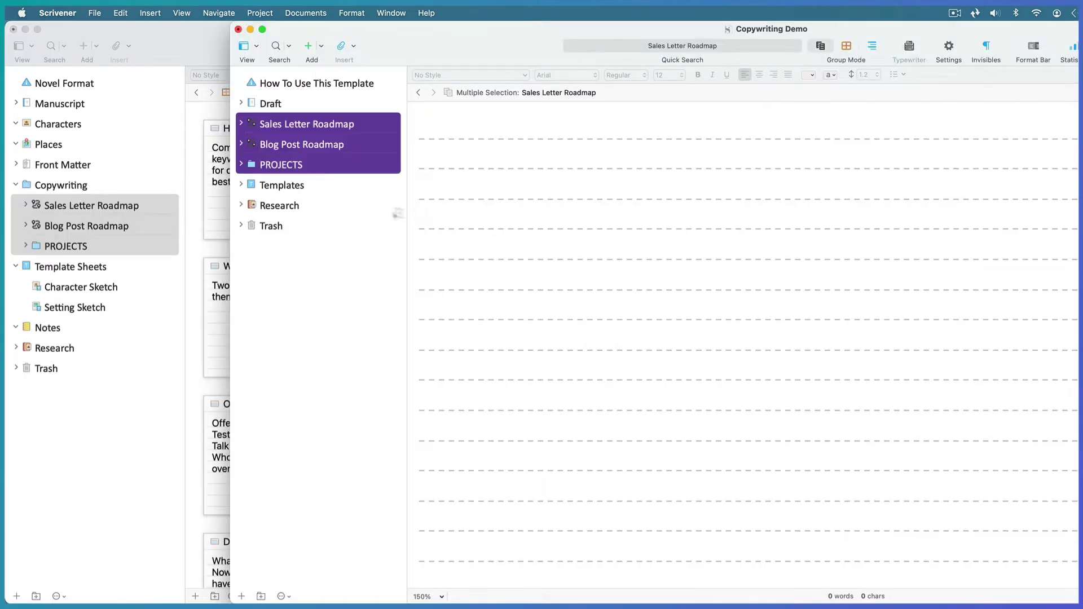
Step: Copy the Salesletter and Blog (Blank) templates into Novel's Template Sheets
{"action": "left_click", "coordinate": [240, 186]}
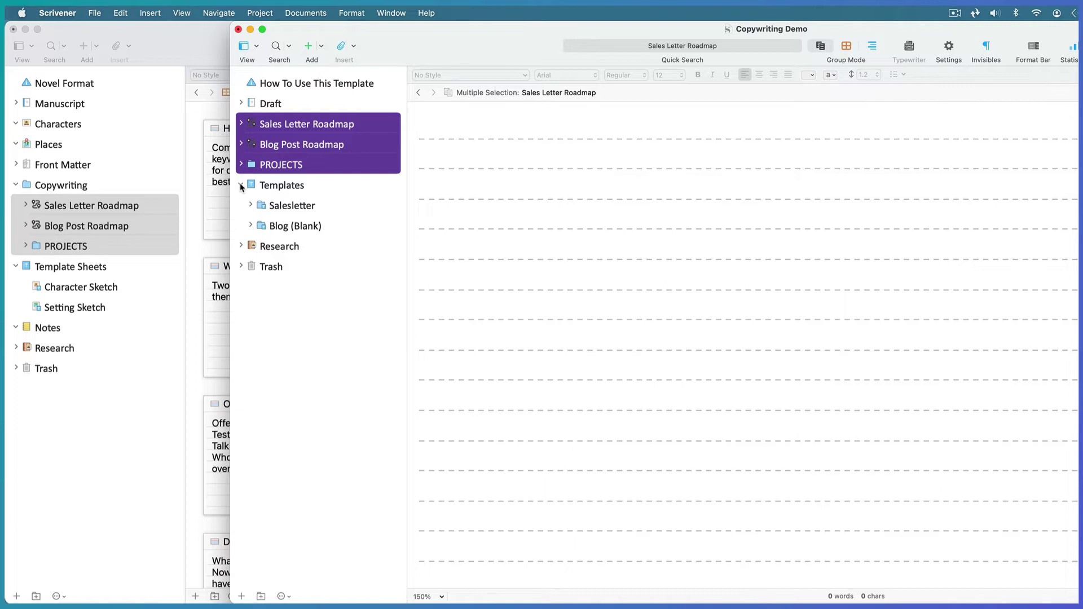
{"action": "left_click", "coordinate": [296, 208]}
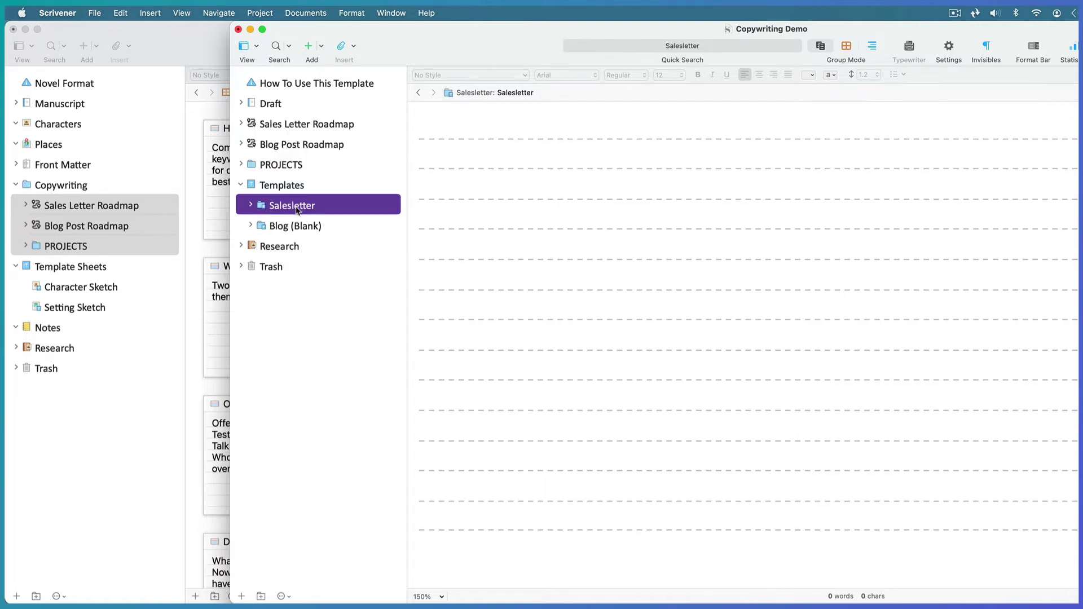
{"action": "left_click", "coordinate": [293, 226], "text": "shift"}
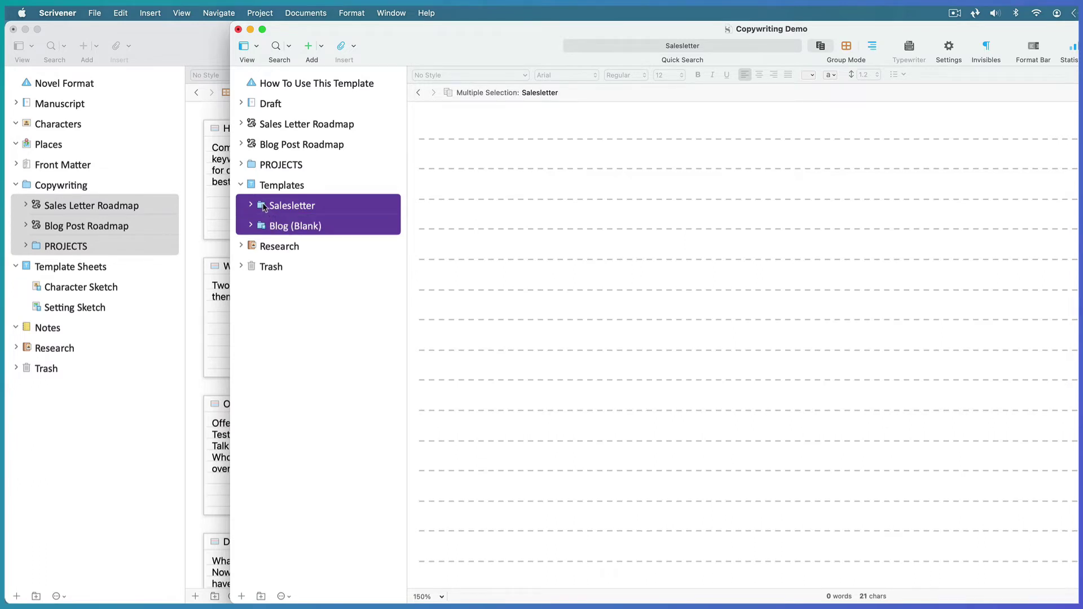
{"action": "left_click_drag", "start_coordinate": [265, 207], "coordinate": [91, 267]}
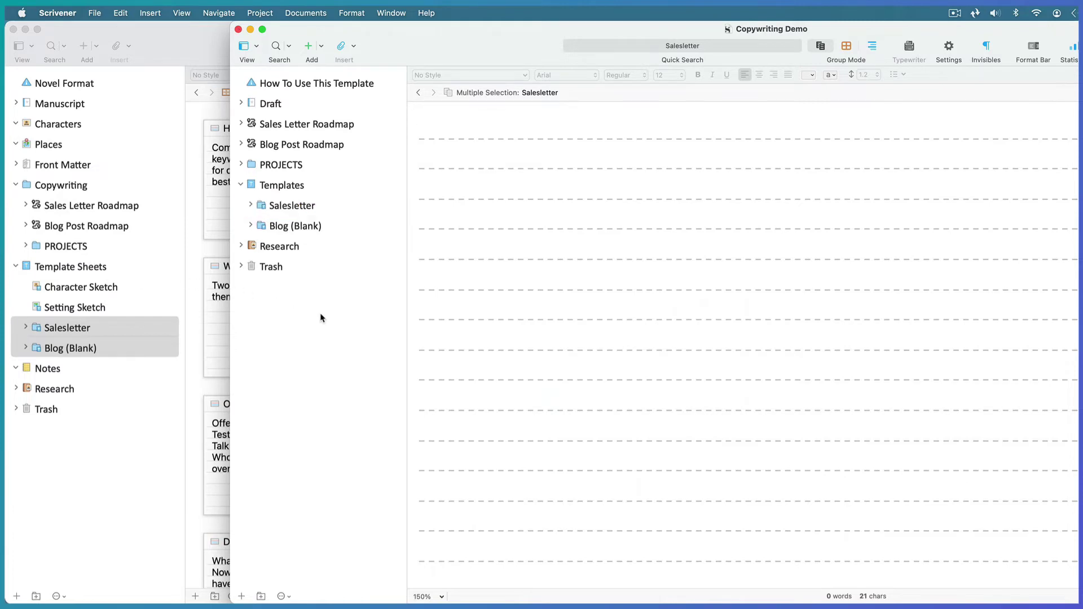
{"action": "left_click_drag", "start_coordinate": [468, 44], "coordinate": [252, 40]}
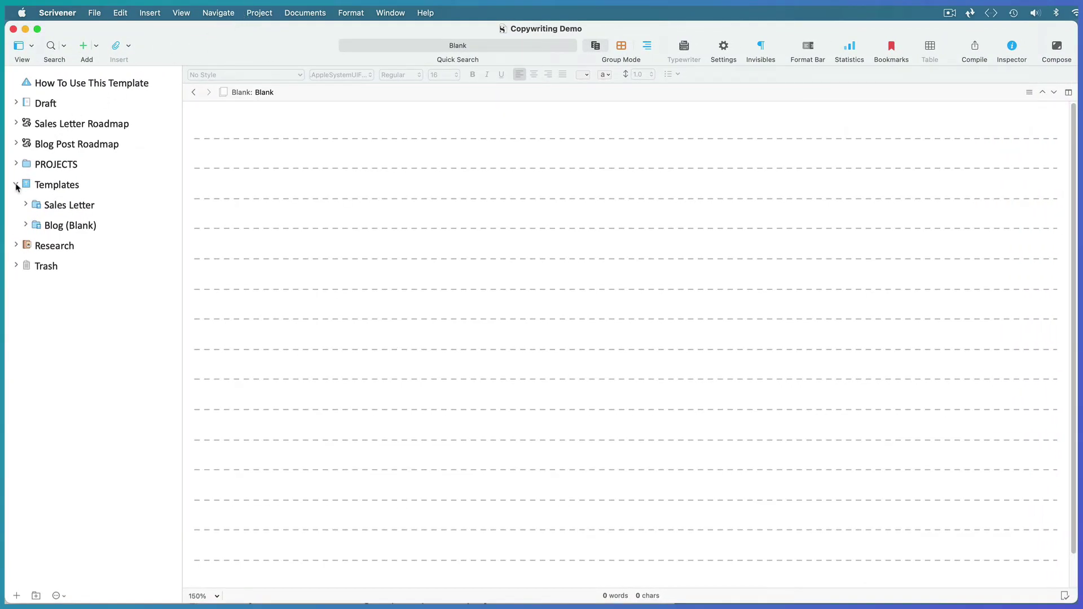
Step: Collapse Templates and view the Sales Letter Roadmap cards, then the Blog Post Roadmap cards
{"action": "left_click", "coordinate": [15, 185]}
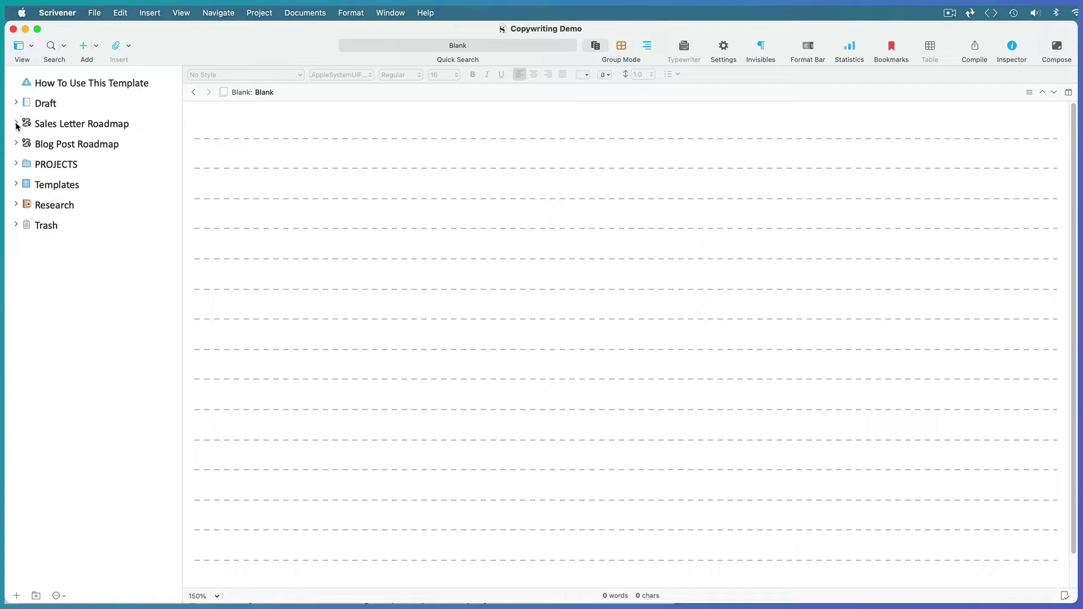
{"action": "left_click", "coordinate": [16, 123]}
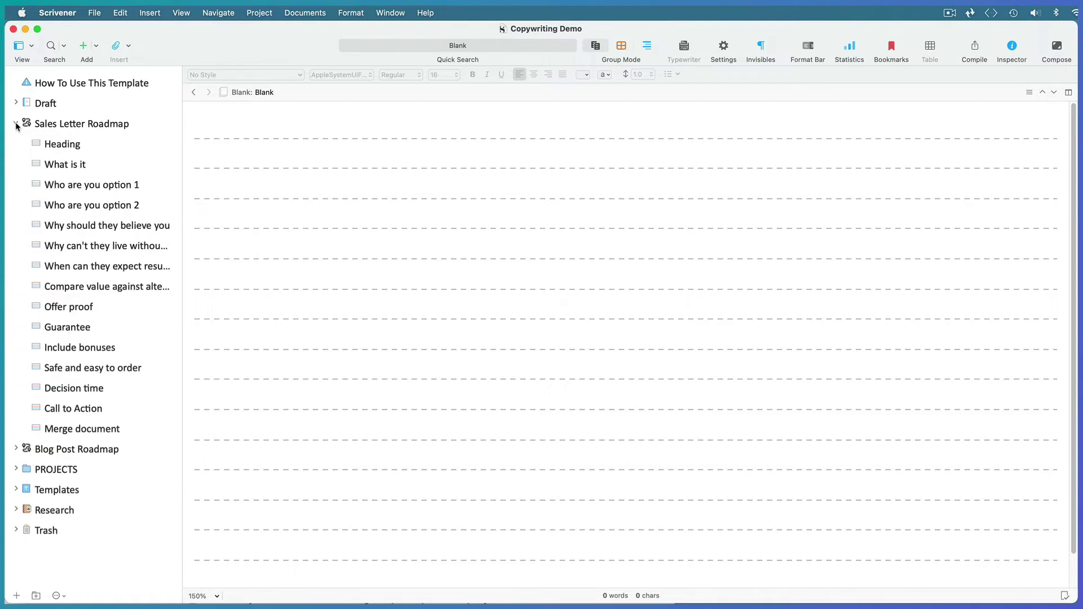
{"action": "left_click", "coordinate": [68, 125]}
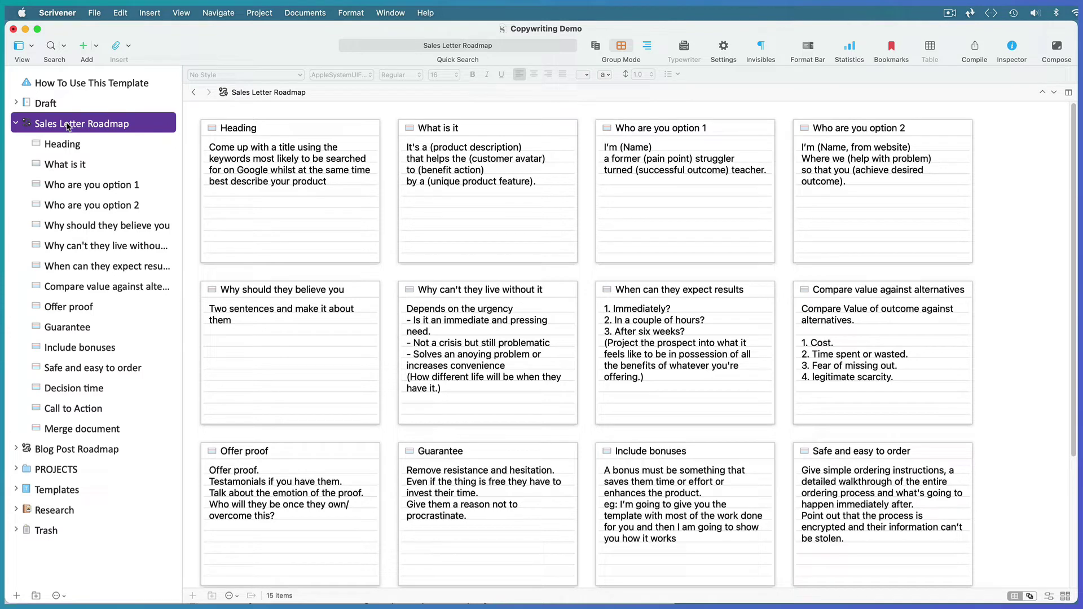
{"action": "left_click", "coordinate": [16, 123]}
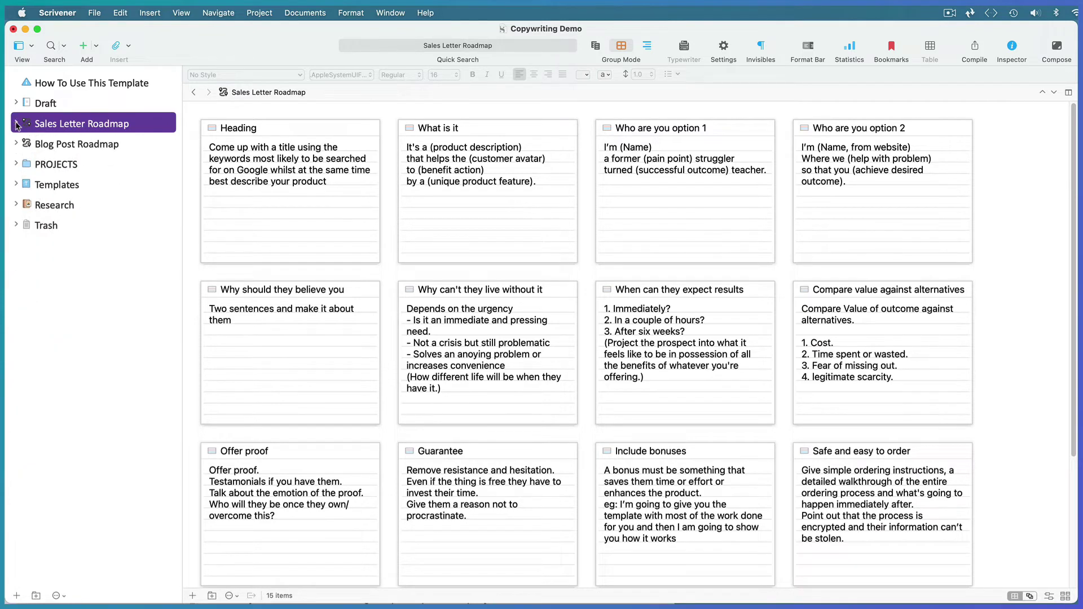
{"action": "left_click", "coordinate": [16, 143]}
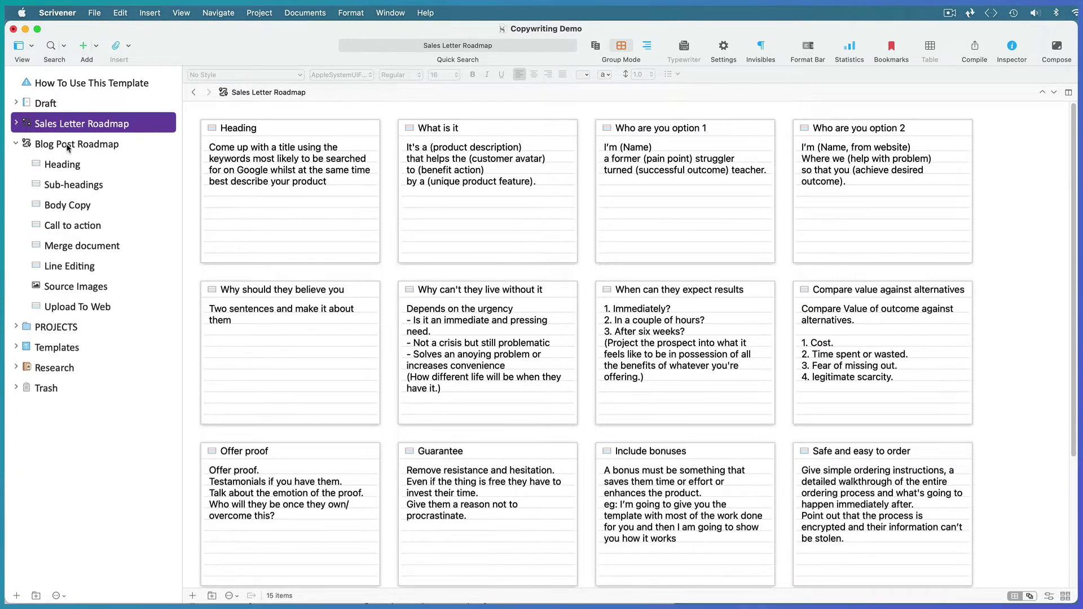
{"action": "left_click", "coordinate": [67, 146]}
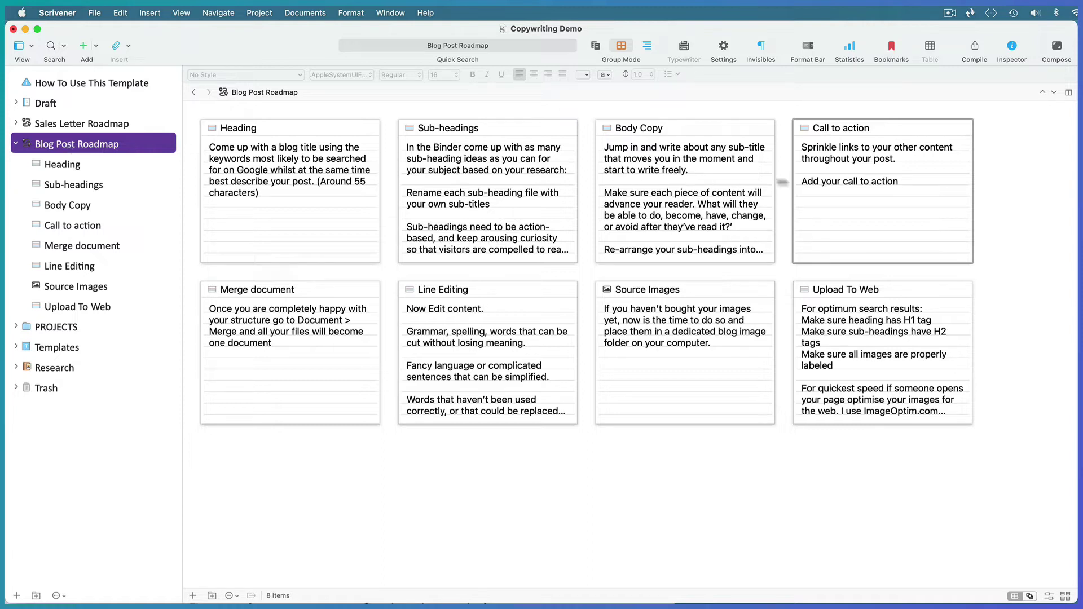
Step: Add the lines 'more' and 'and more' to the Call to action card
{"action": "left_click", "coordinate": [891, 183]}
{"action": "type", "text": "more"}
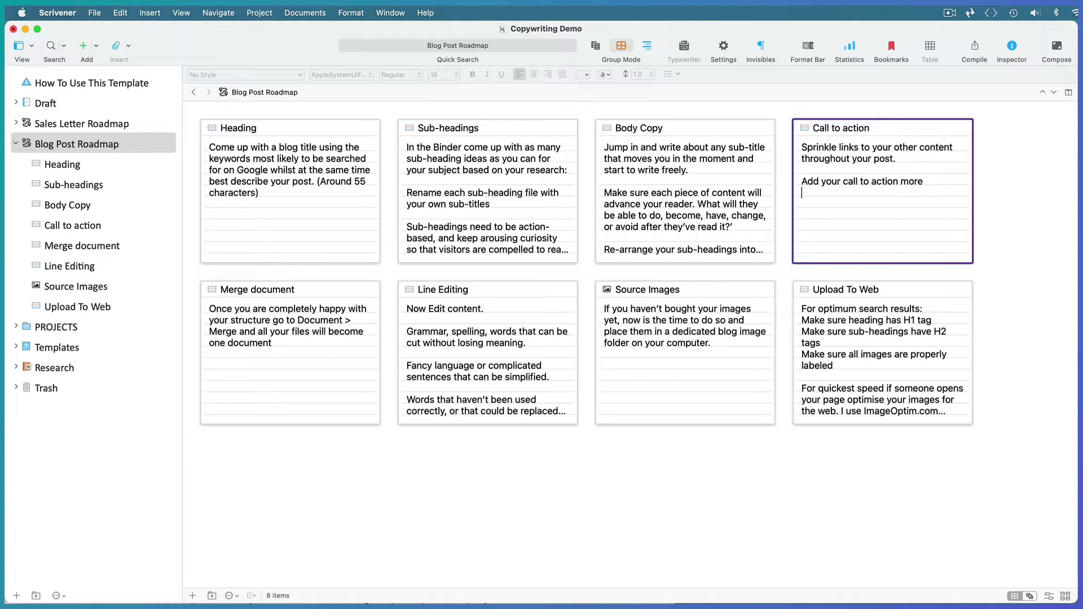
{"action": "key", "text": "Return"}
{"action": "type", "text": "and more"}
Step: Add a 'Bonus' card, move it between Body Copy and Call to action, then delete it
{"action": "key", "text": "super+n"}
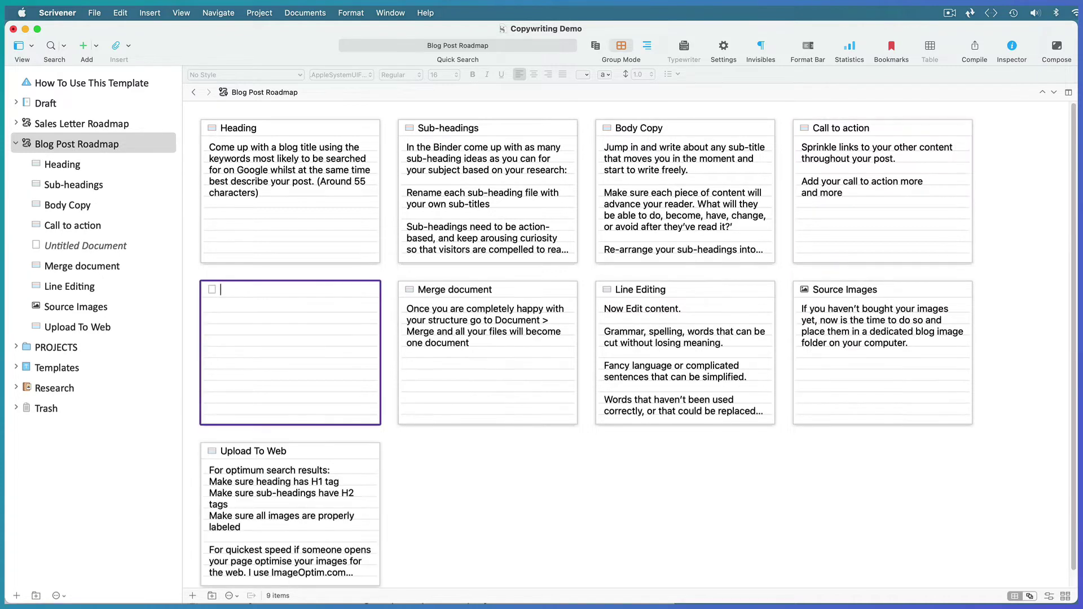
{"action": "type", "text": "Bonus"}
{"action": "key", "text": "Return"}
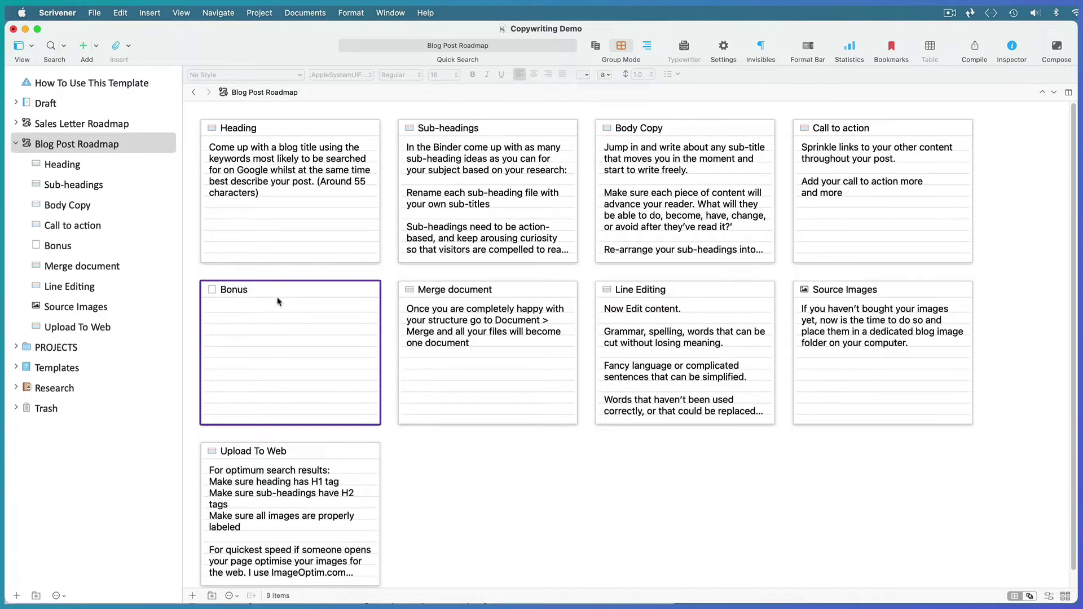
{"action": "mouse_move", "coordinate": [278, 301]}
{"action": "left_mouse_down"}
{"action": "mouse_move", "coordinate": [624, 234]}
{"action": "mouse_move", "coordinate": [750, 156]}
{"action": "left_mouse_up"}
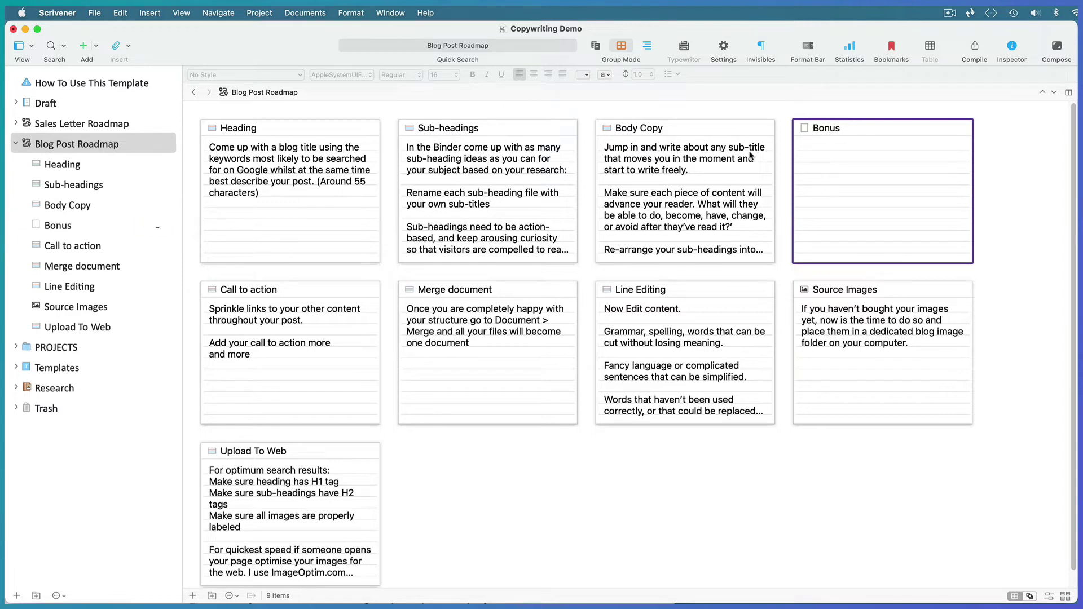
{"action": "right_click", "coordinate": [839, 171]}
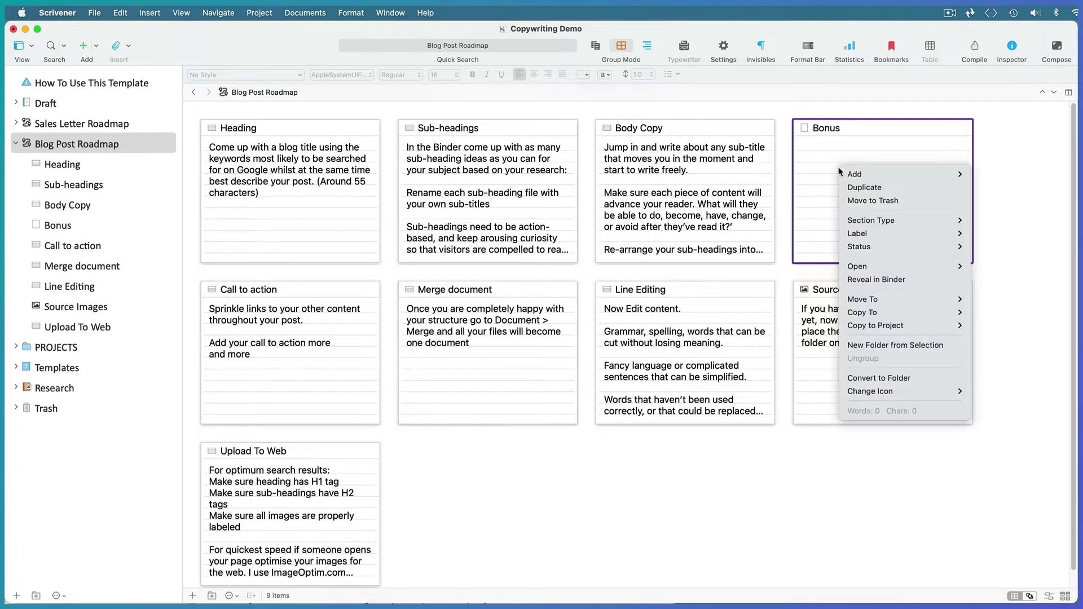
{"action": "left_click", "coordinate": [858, 202]}
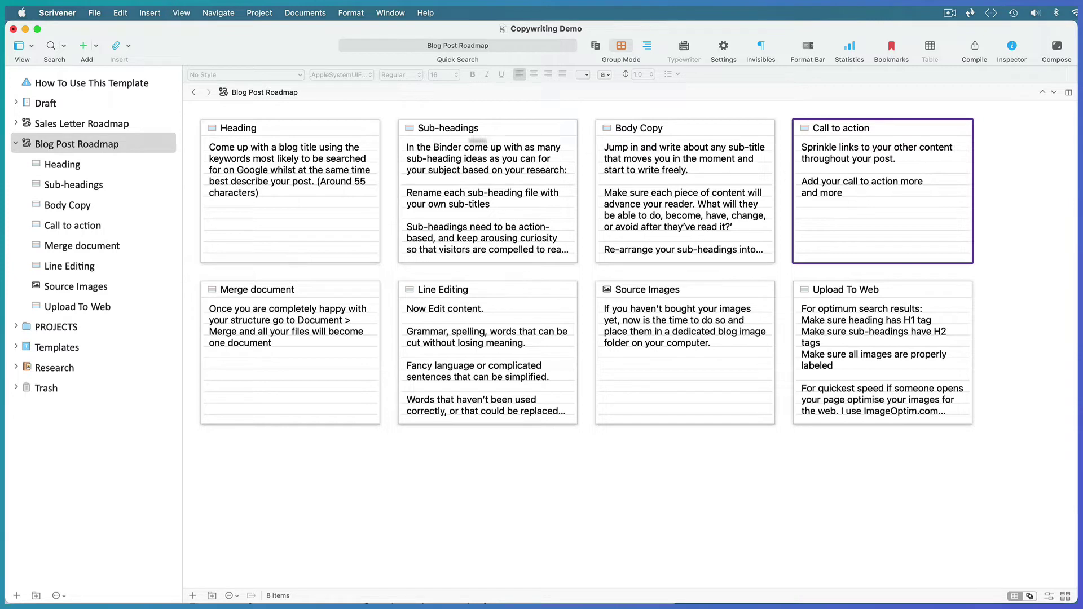
Step: Collapse Blog Post Roadmap, create a New Folder, and add index cards 'One' and 'Two' to it
{"action": "left_click", "coordinate": [15, 144]}
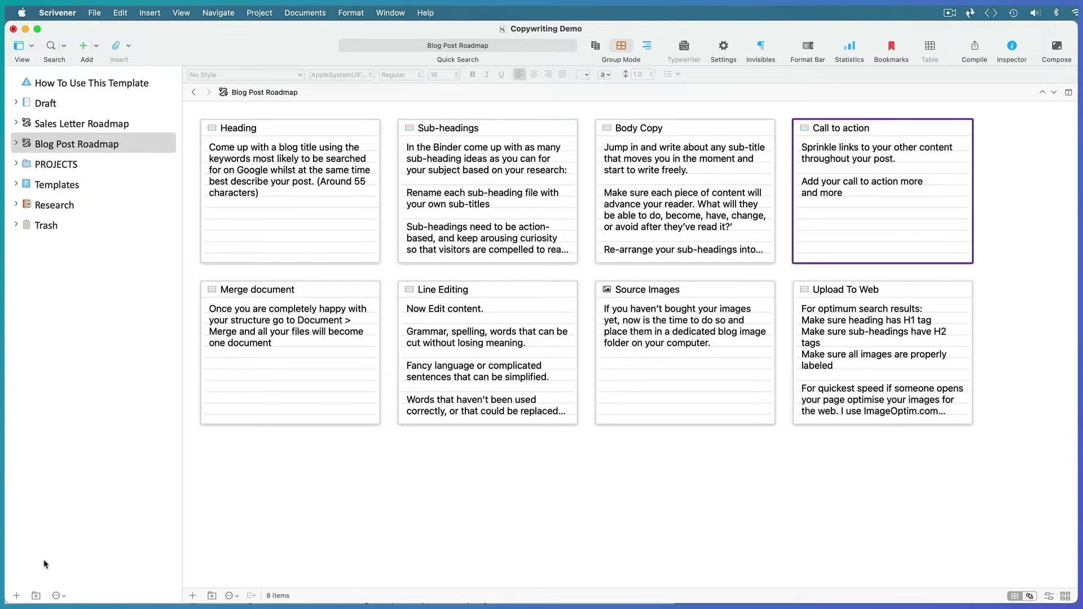
{"action": "left_click", "coordinate": [35, 596]}
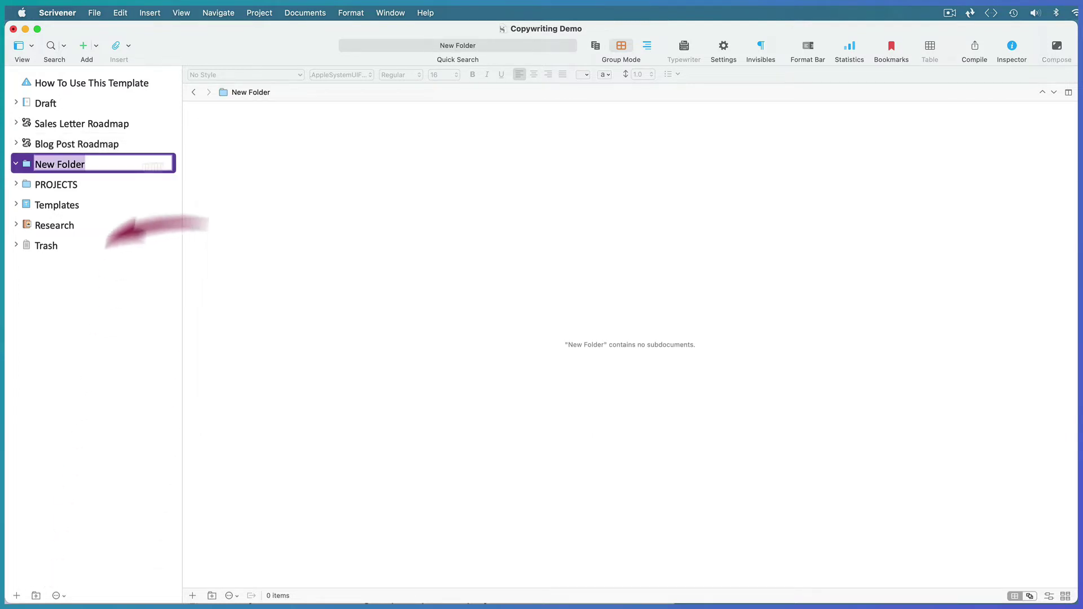
{"action": "left_click", "coordinate": [258, 150]}
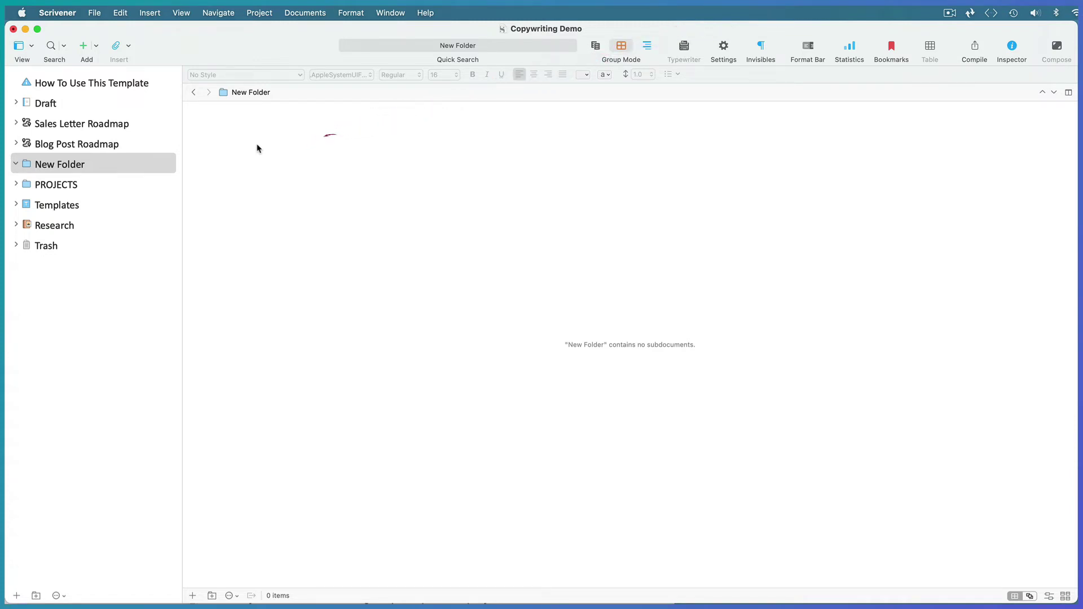
{"action": "double_click", "coordinate": [257, 148]}
{"action": "type", "text": "One"}
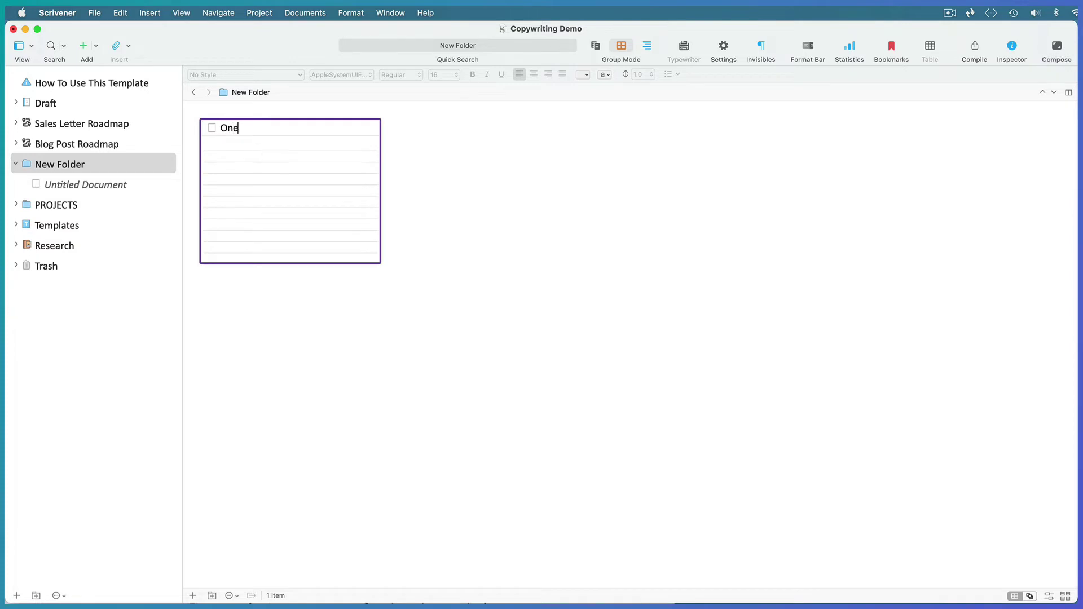
{"action": "key", "text": "Tab"}
{"action": "key", "text": "super+n"}
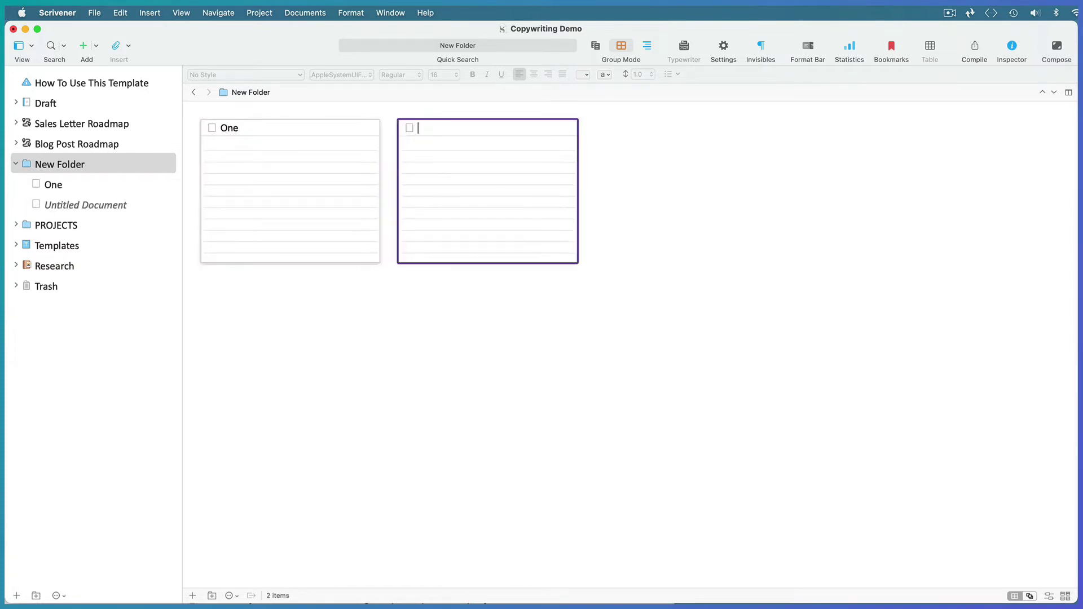
{"action": "type", "text": "Two"}
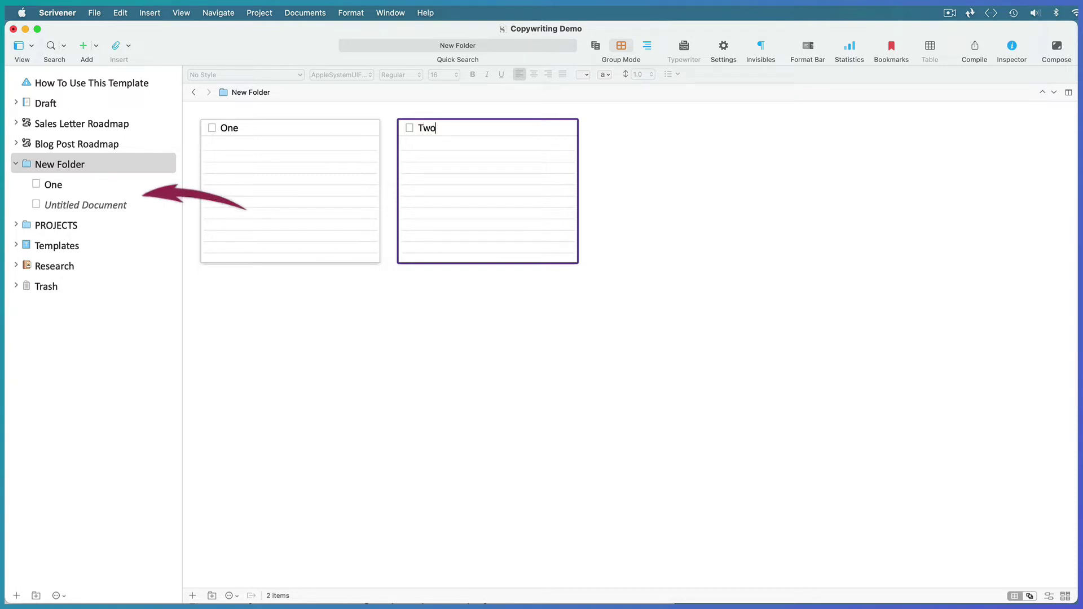
{"action": "key", "text": "Tab"}
{"action": "left_click", "coordinate": [95, 163]}
Step: Set New Folder's icon to Roadmap 3 and collapse it in the binder
{"action": "right_click", "coordinate": [95, 164]}
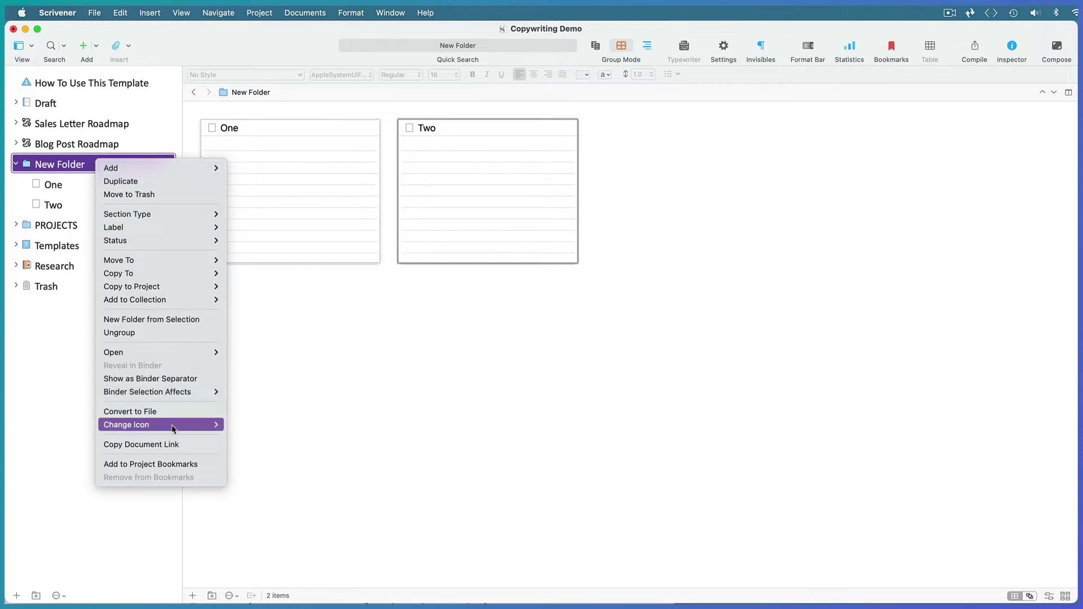
{"action": "mouse_move", "coordinate": [172, 429]}
{"action": "scroll", "coordinate": [305, 381], "scroll_direction": "down", "scroll_amount": 6}
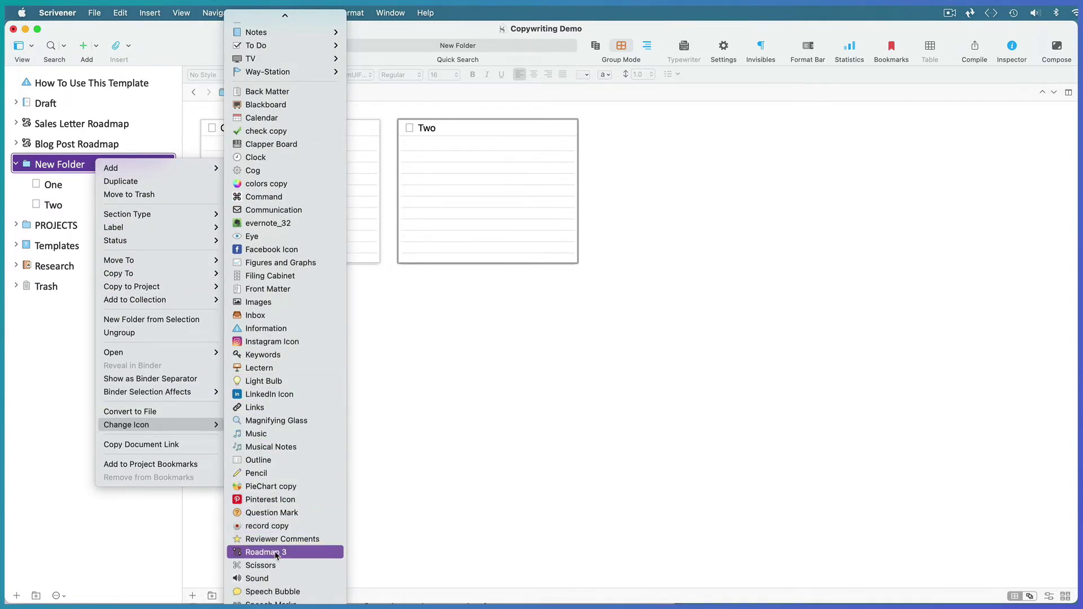
{"action": "left_click", "coordinate": [276, 553]}
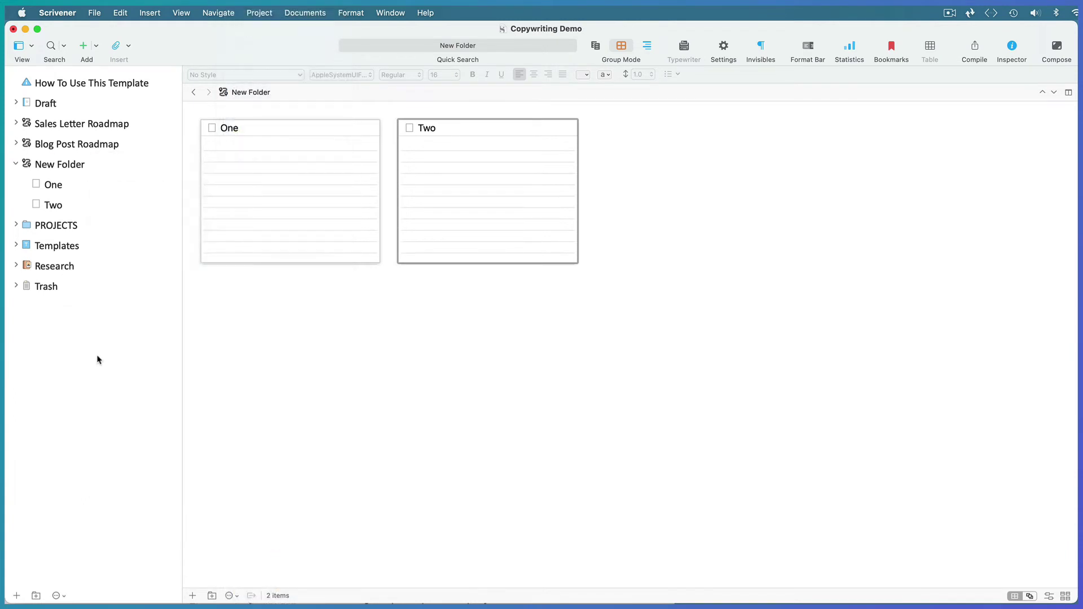
{"action": "left_click", "coordinate": [15, 164]}
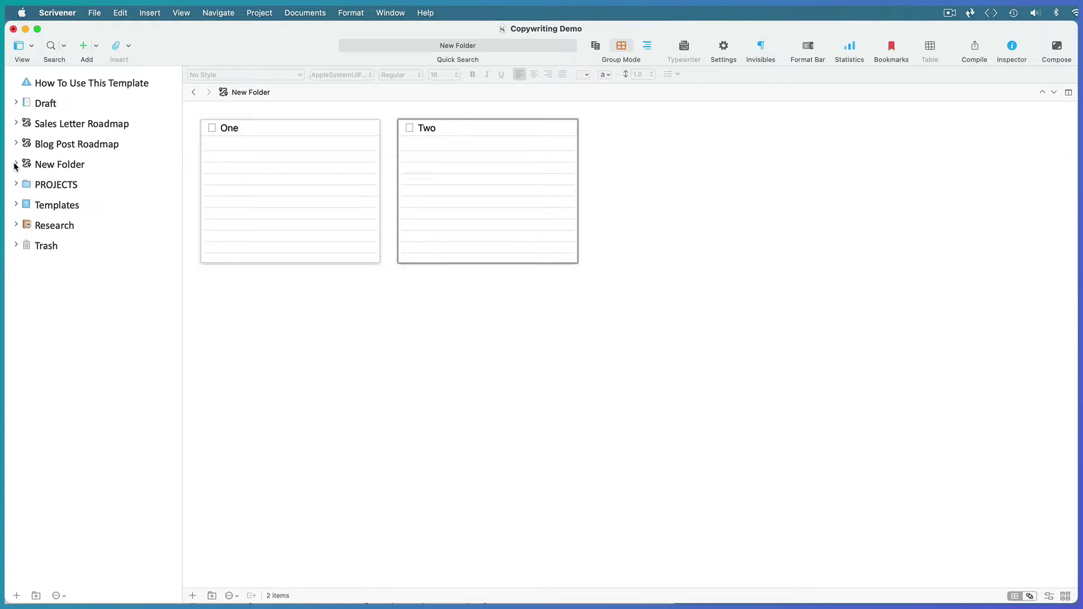
Step: Split the editor, with the Sales Letter Roadmap cards beside the eg. Landing page sales letter document
{"action": "left_click", "coordinate": [80, 128]}
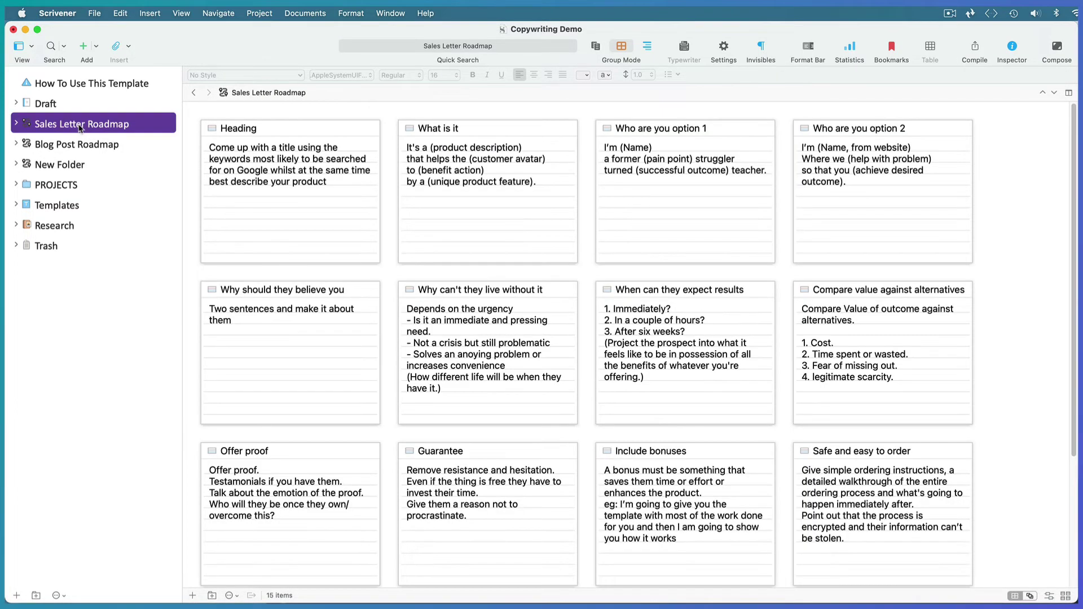
{"action": "left_click", "coordinate": [1067, 93]}
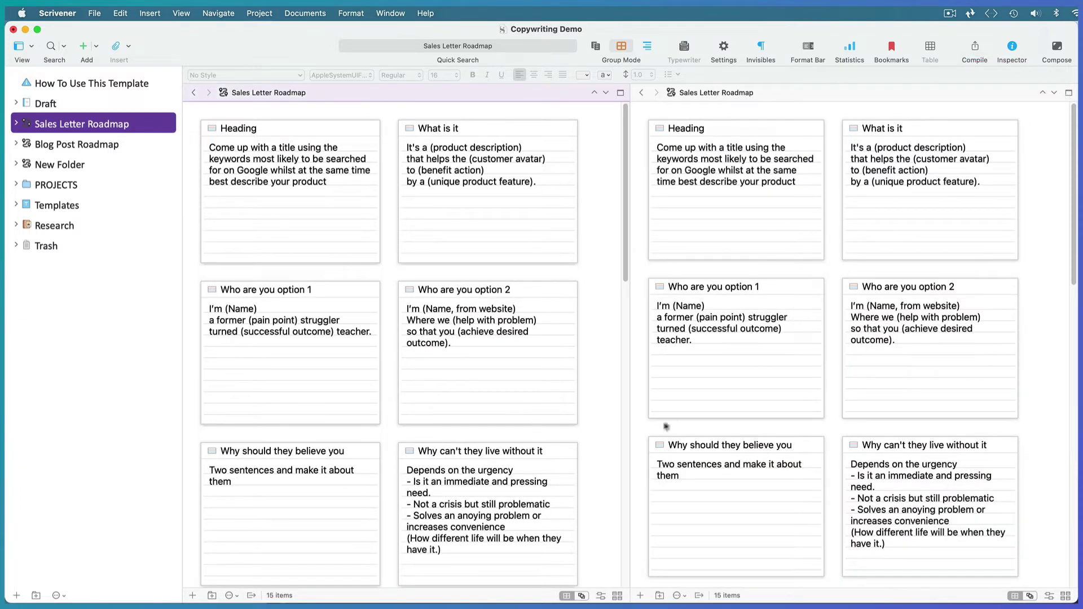
{"action": "left_click_drag", "start_coordinate": [628, 442], "coordinate": [844, 425]}
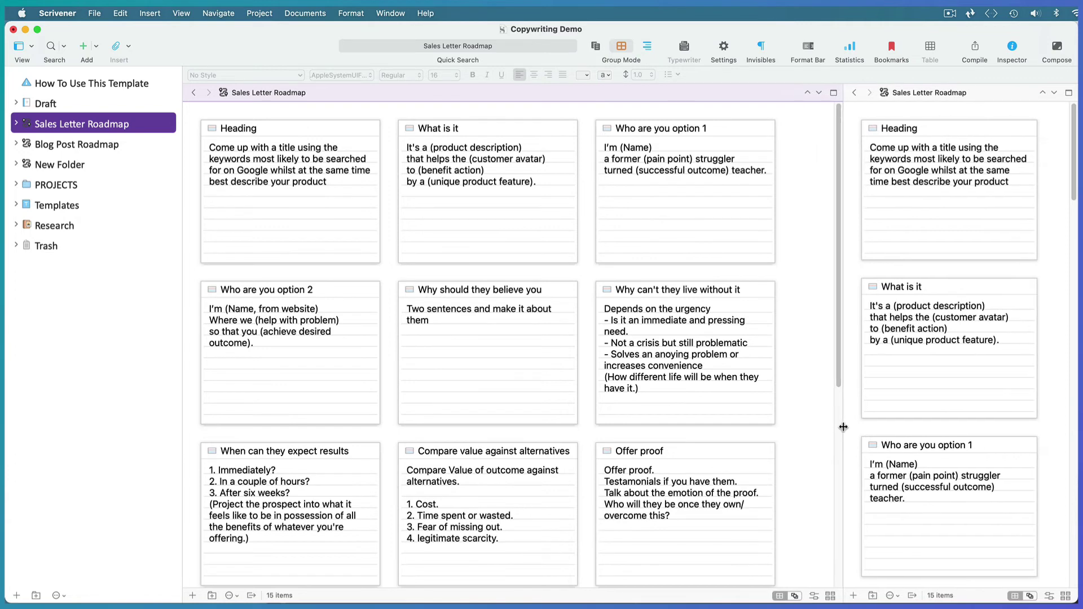
{"action": "left_click", "coordinate": [565, 277]}
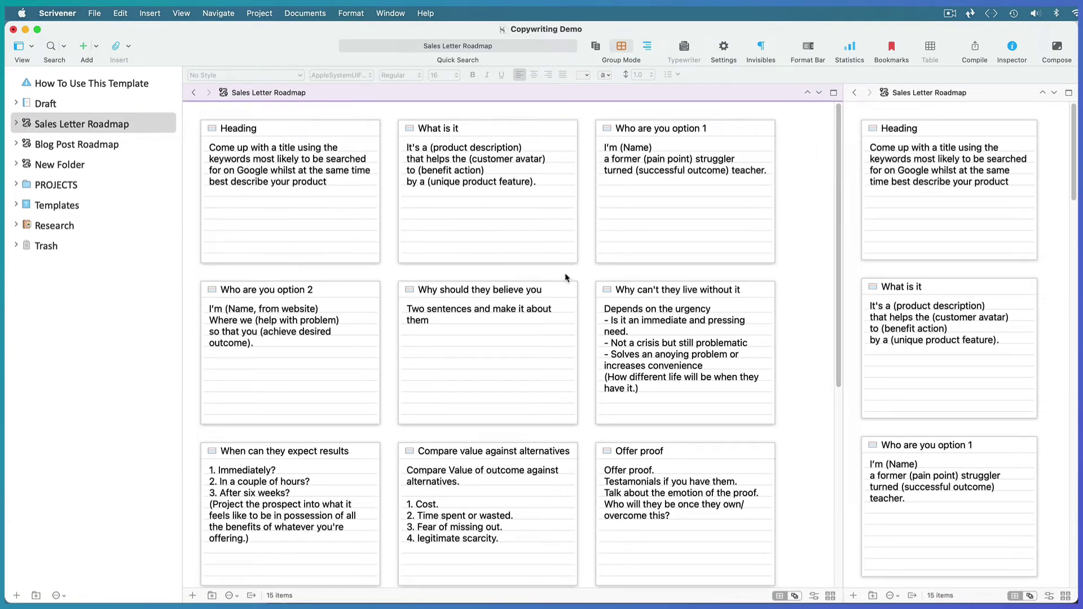
{"action": "left_click", "coordinate": [16, 185]}
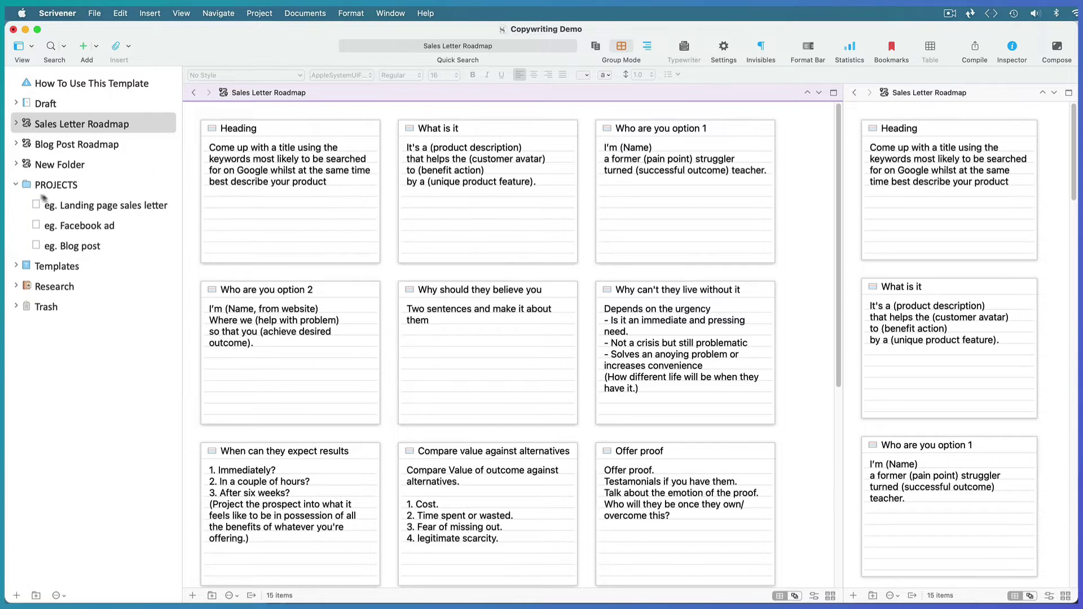
{"action": "left_click", "coordinate": [93, 207]}
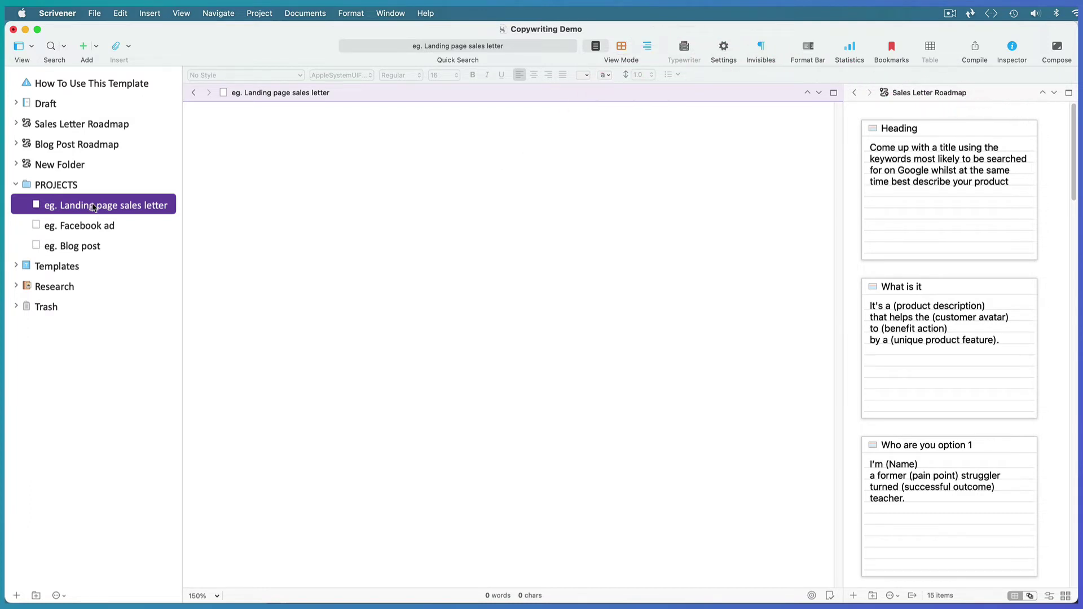
Step: Expand Templates in the binder to list Sales Letter and Blog (Blank)
{"action": "left_click", "coordinate": [16, 266]}
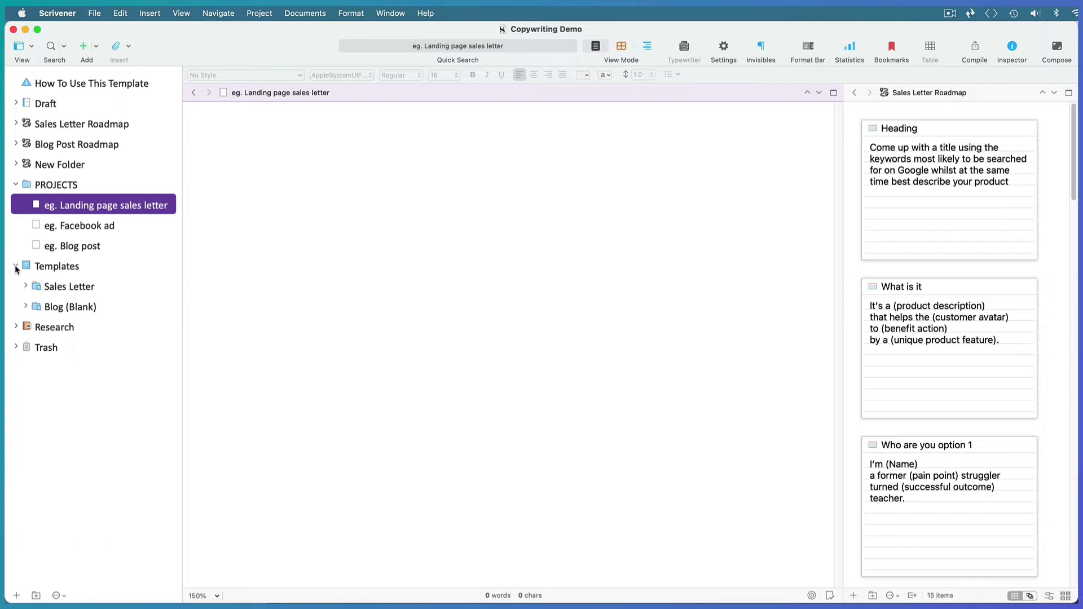
{"action": "left_click", "coordinate": [259, 14]}
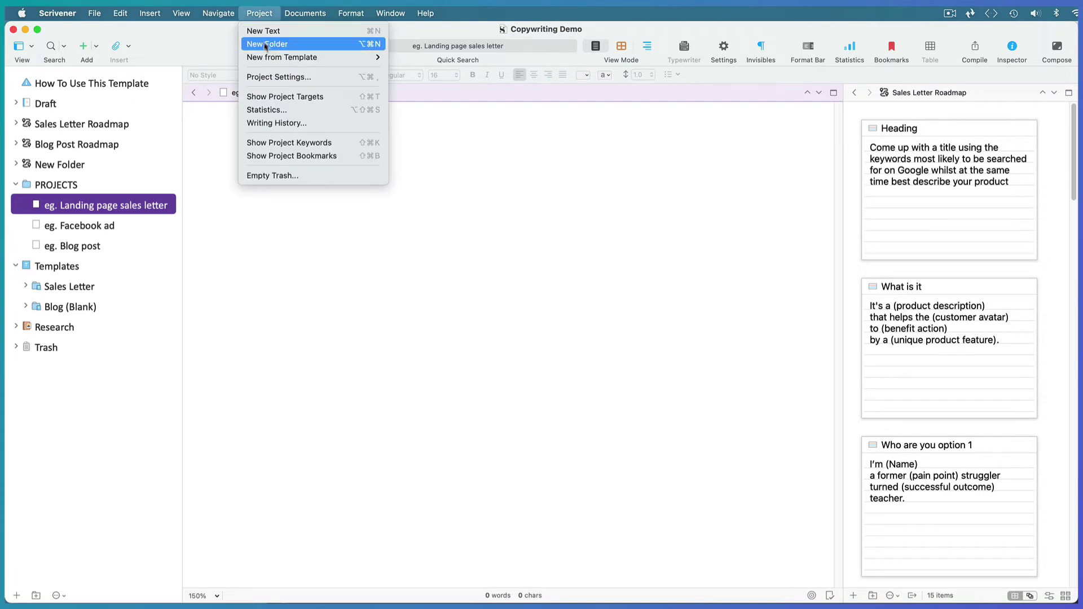
{"action": "left_click", "coordinate": [272, 79]}
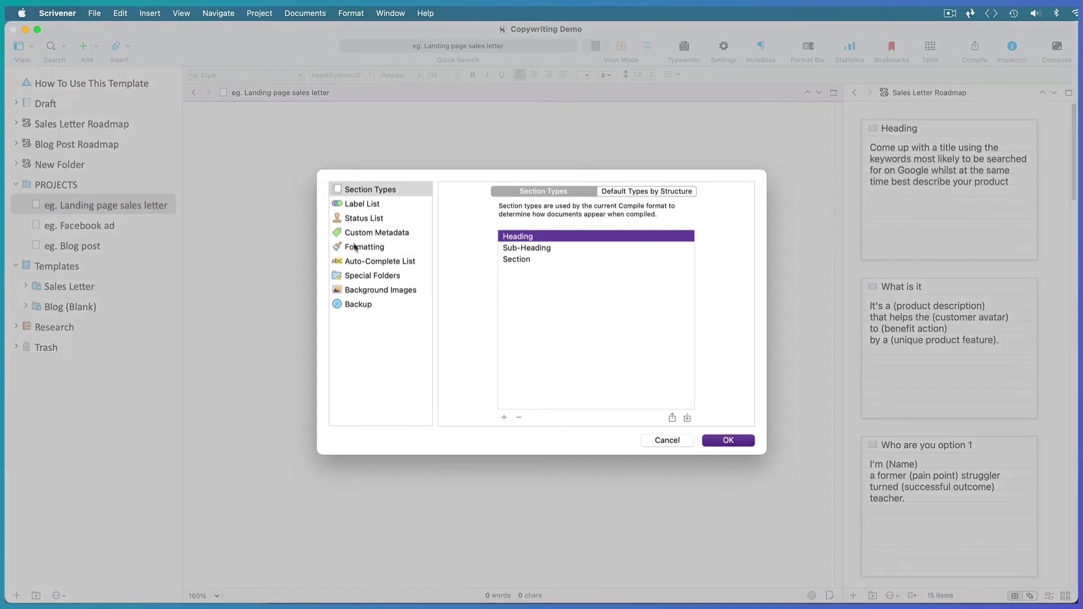
{"action": "left_click", "coordinate": [361, 277]}
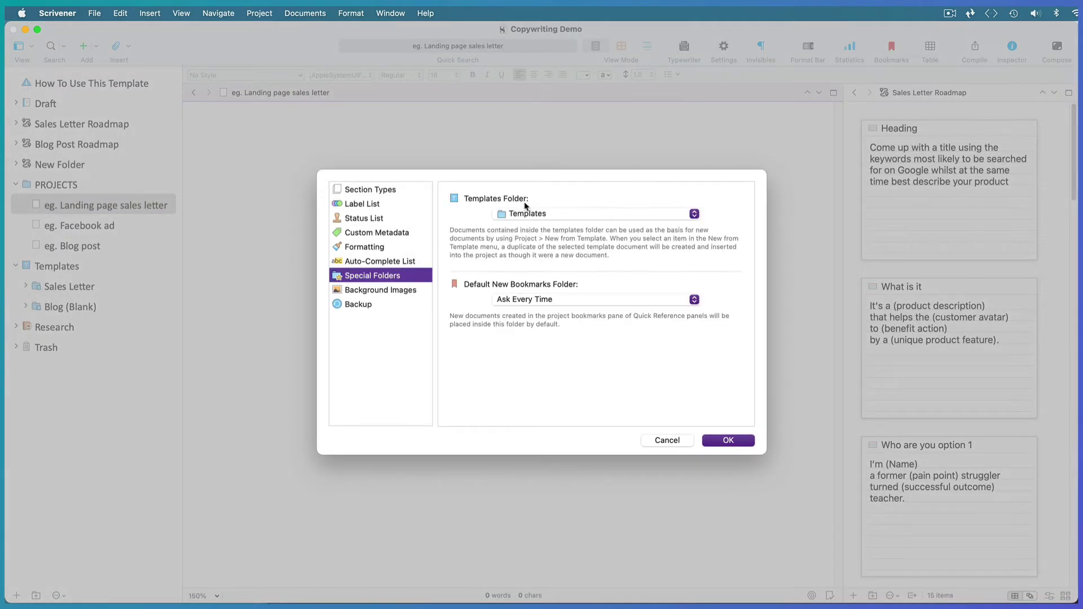
{"action": "left_click", "coordinate": [694, 215]}
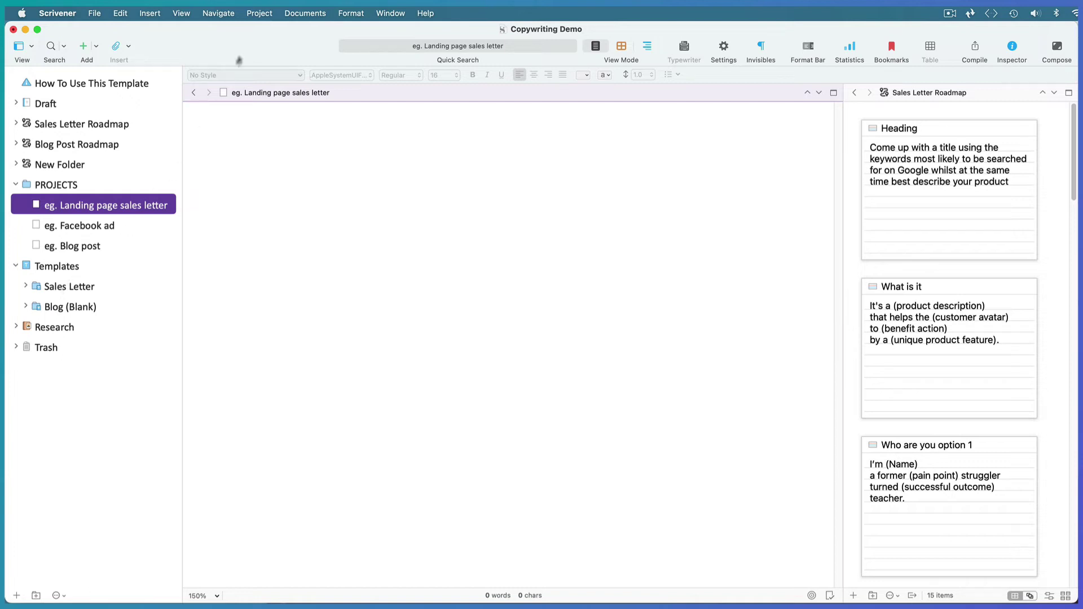
Step: Look through Project > New from Template > Sales Letter, then show New Folder in the editor
{"action": "left_click", "coordinate": [261, 14]}
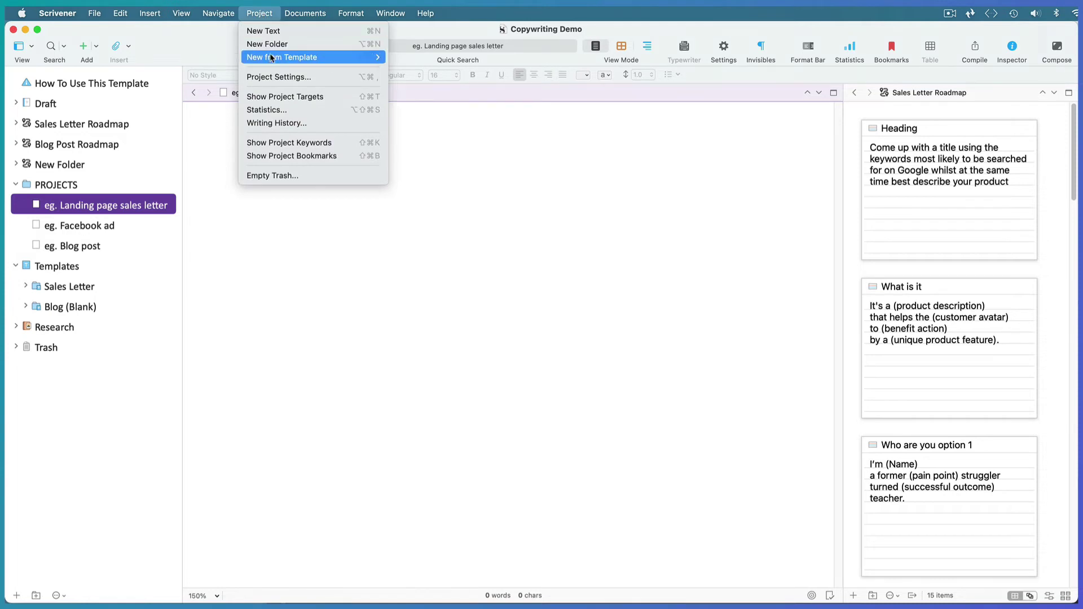
{"action": "mouse_move", "coordinate": [272, 58]}
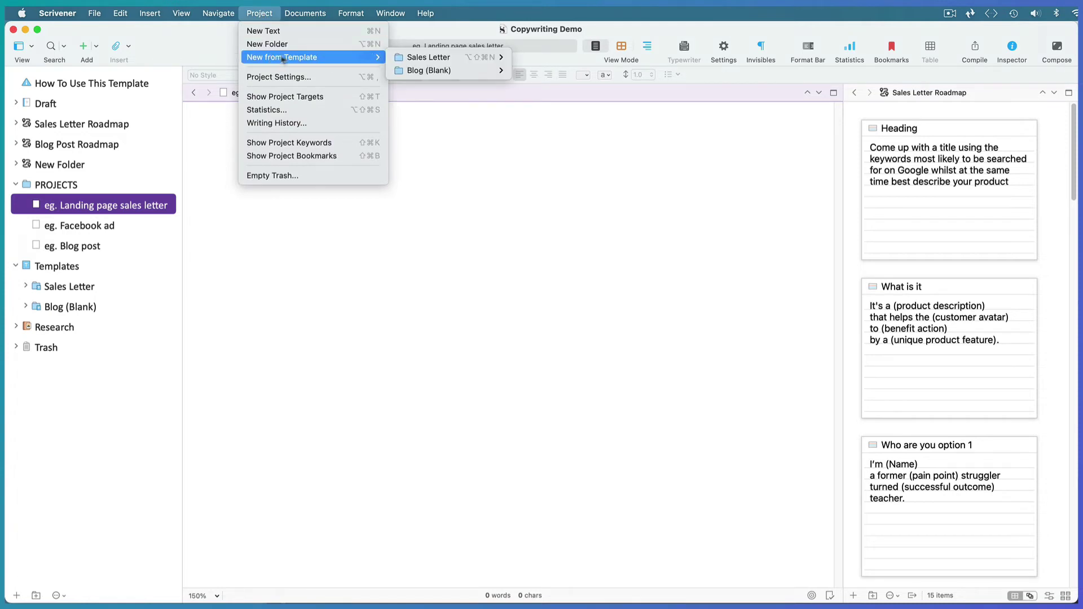
{"action": "mouse_move", "coordinate": [402, 60]}
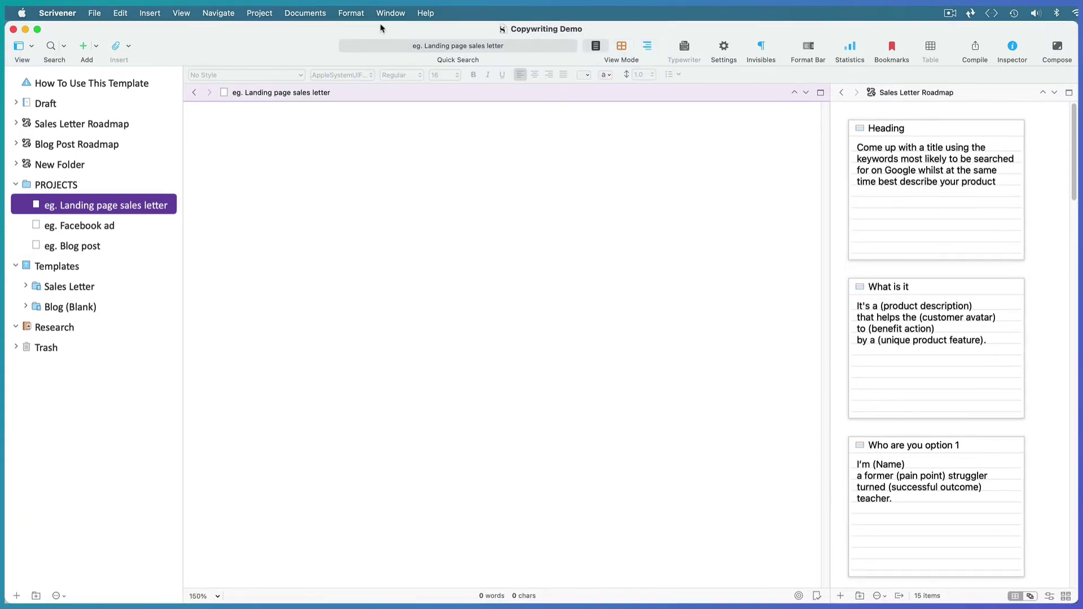
{"action": "left_click", "coordinate": [99, 166]}
{"action": "right_click", "coordinate": [99, 167]}
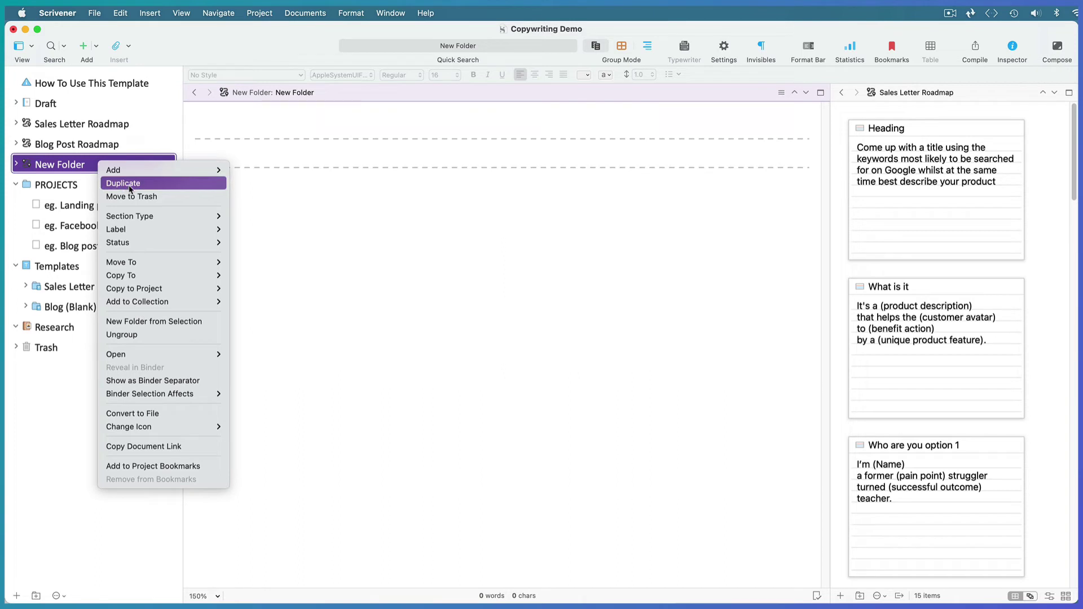
{"action": "left_click", "coordinate": [67, 397]}
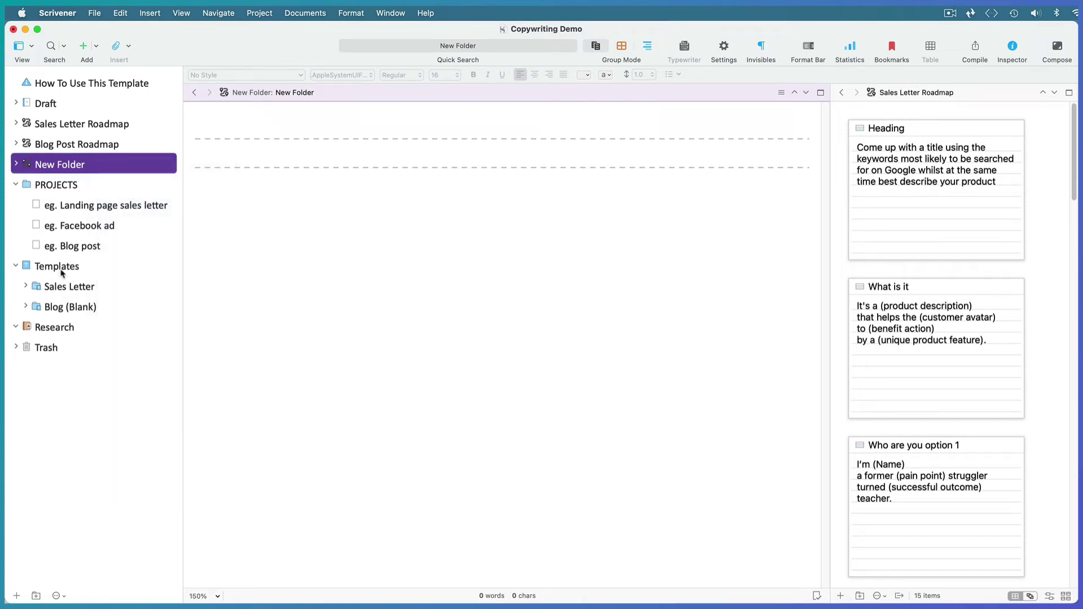
Step: Expand the Sales Letter template, widen the binder, and open the empty eg. Blog post document
{"action": "left_click", "coordinate": [62, 288]}
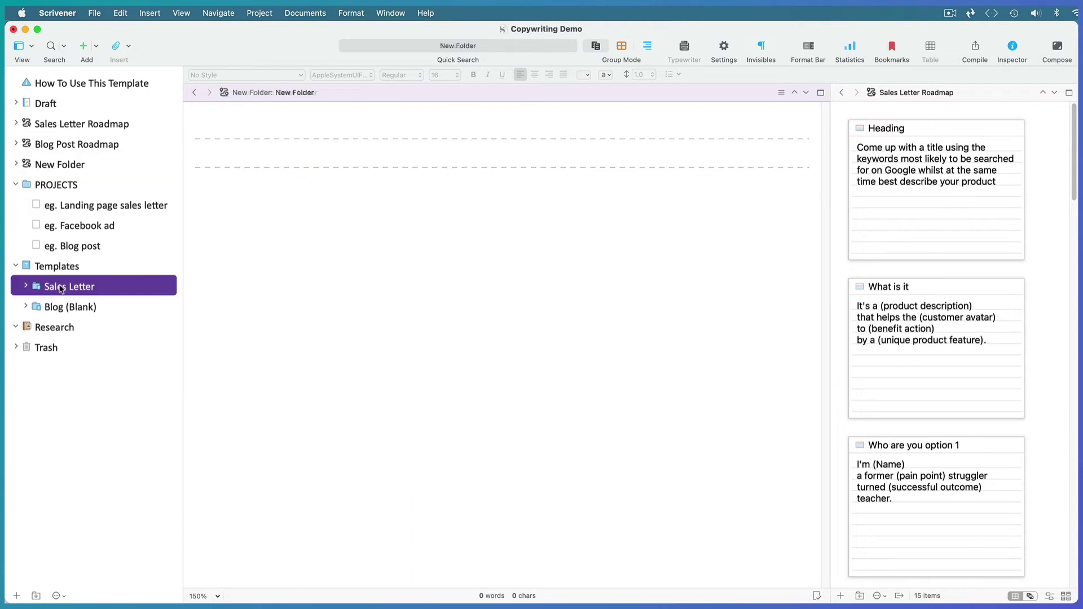
{"action": "left_click", "coordinate": [26, 286]}
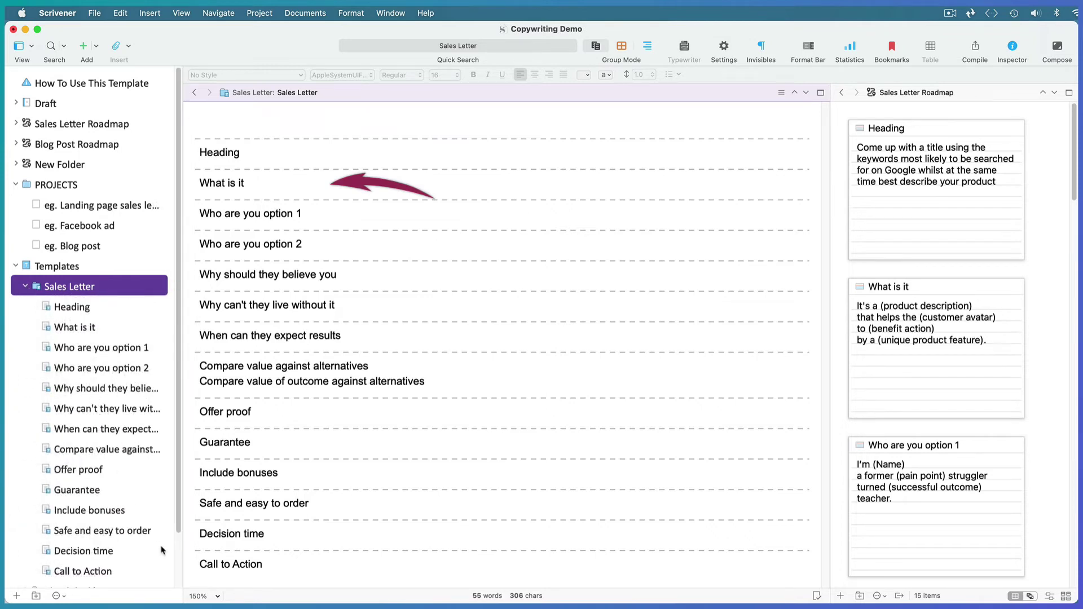
{"action": "left_click_drag", "start_coordinate": [183, 556], "coordinate": [239, 556]}
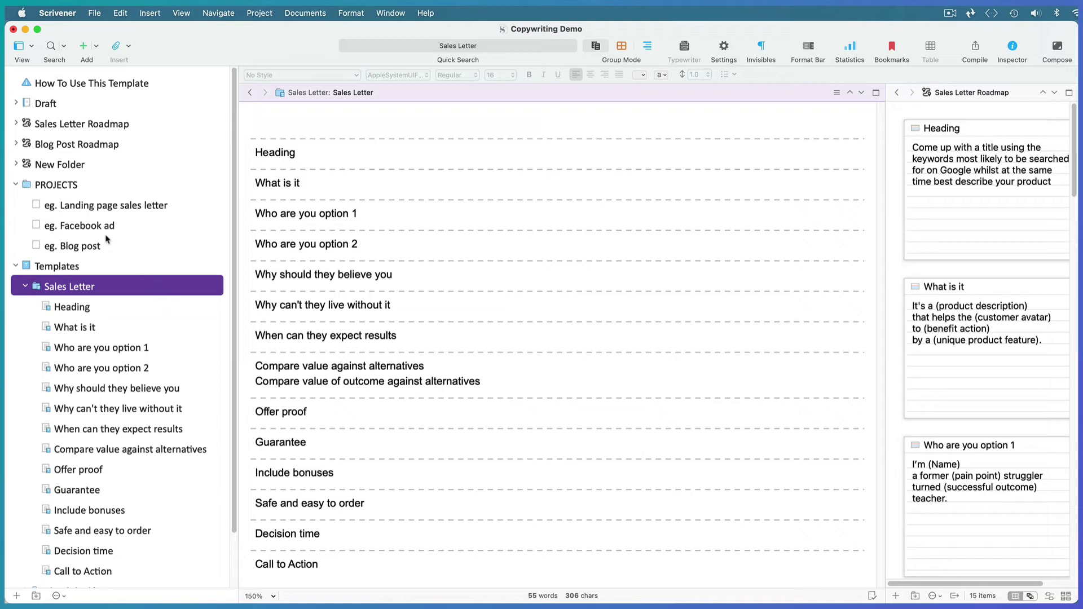
{"action": "left_click", "coordinate": [82, 247]}
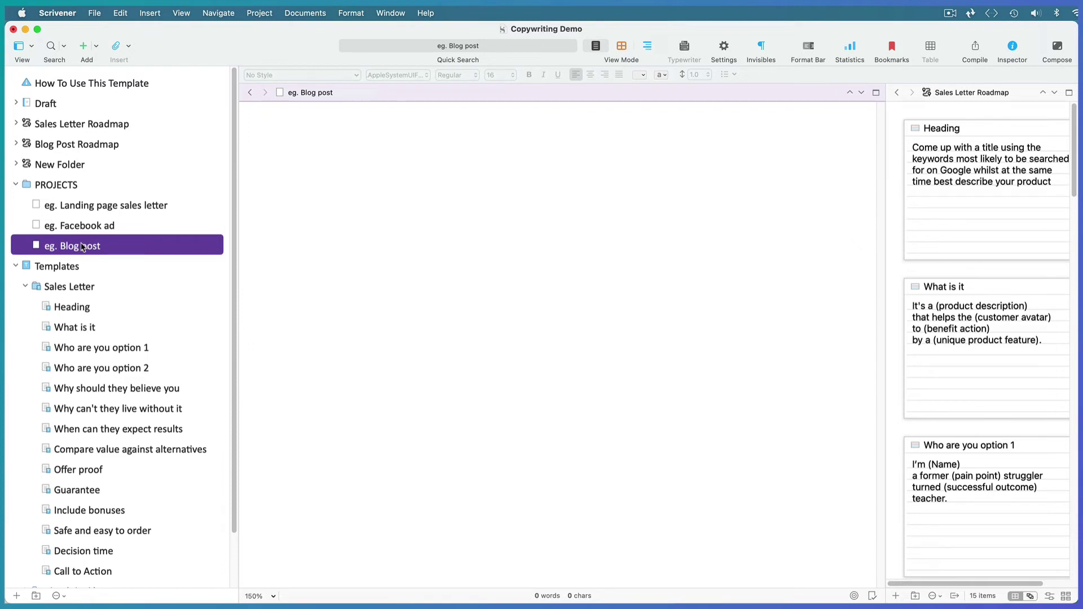
Step: Create a folder from the Sales Letter template named InVideo Sales Page
{"action": "left_click", "coordinate": [254, 16]}
{"action": "mouse_move", "coordinate": [260, 57]}
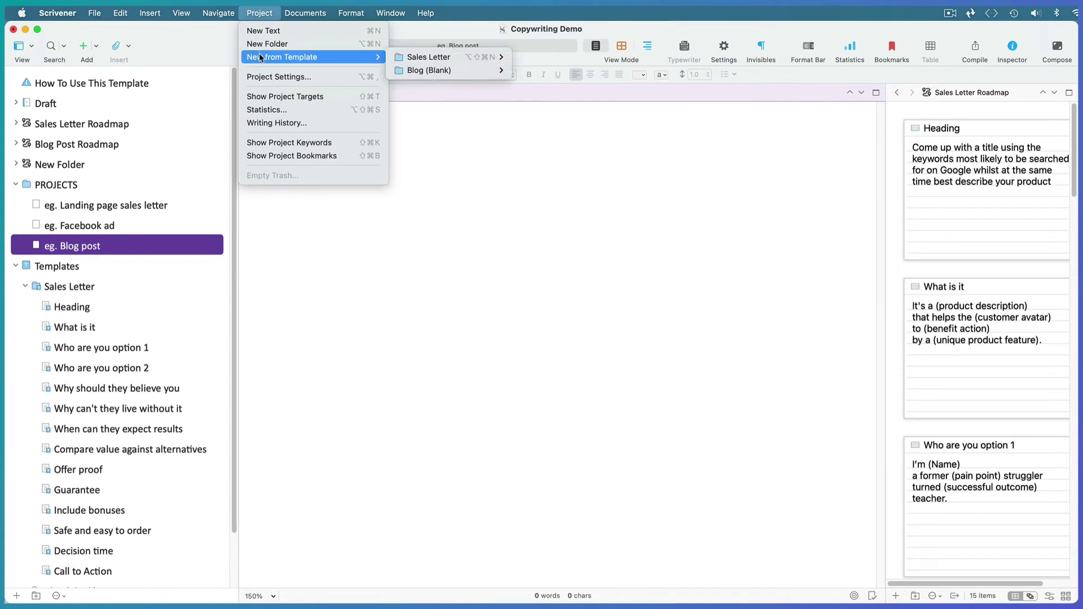
{"action": "mouse_move", "coordinate": [416, 58]}
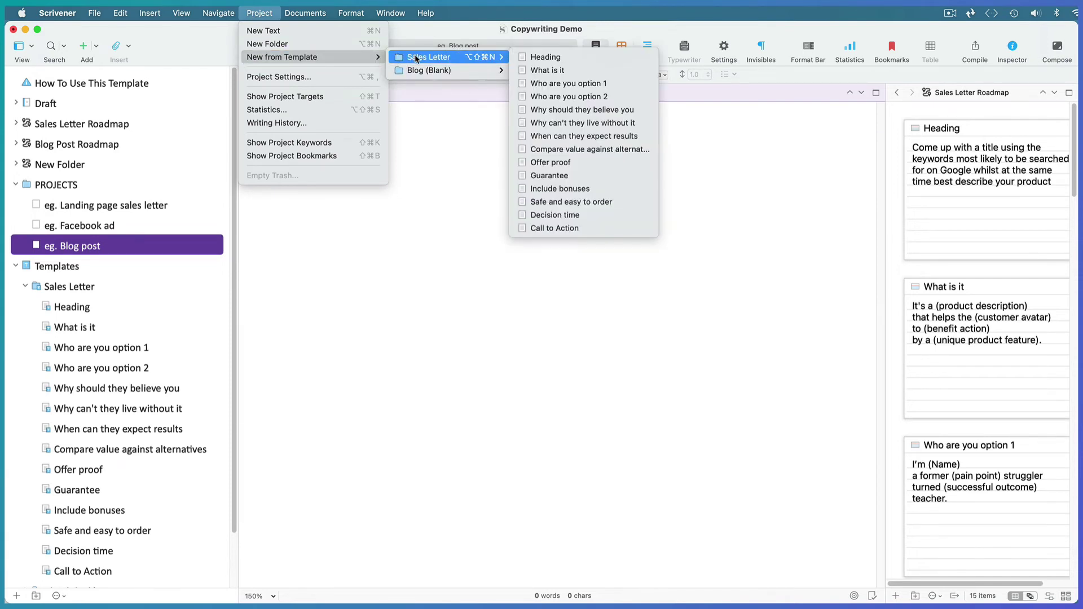
{"action": "left_click", "coordinate": [416, 58]}
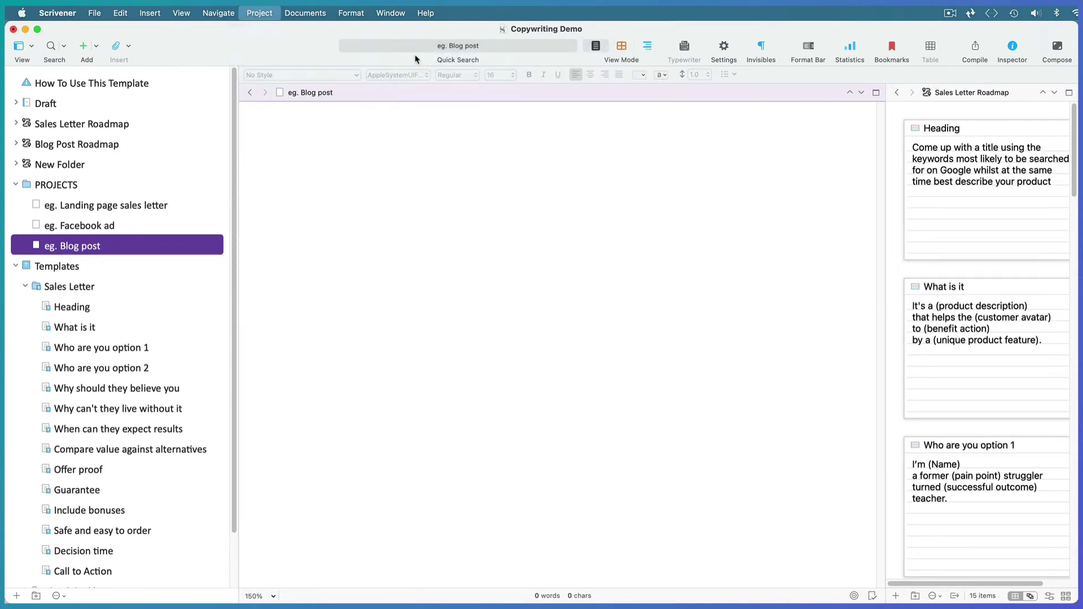
{"action": "type", "text": "InVideo Sales Page"}
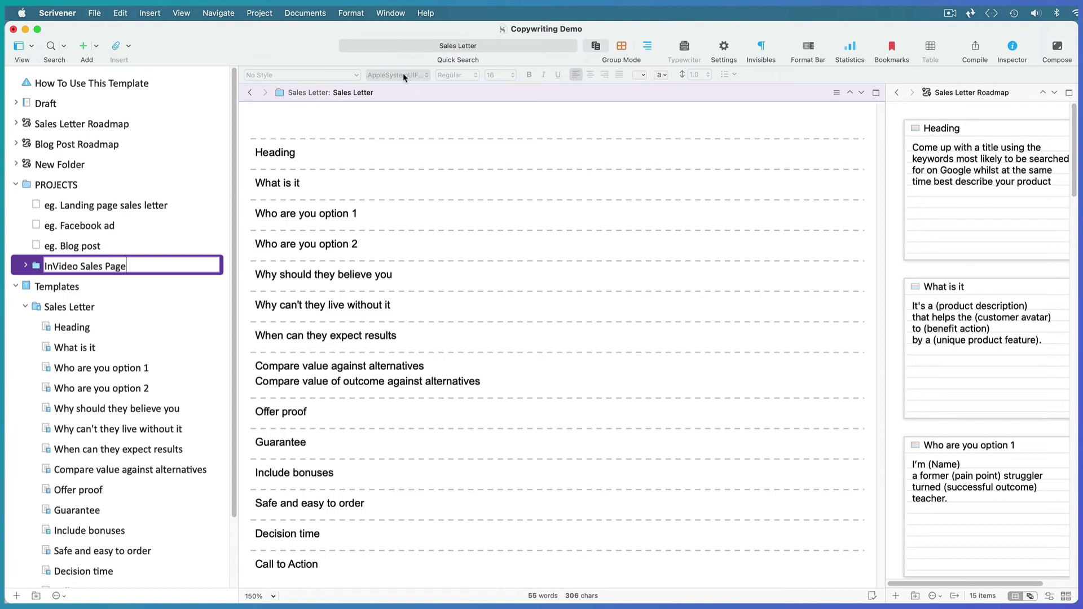
{"action": "key", "text": "Return"}
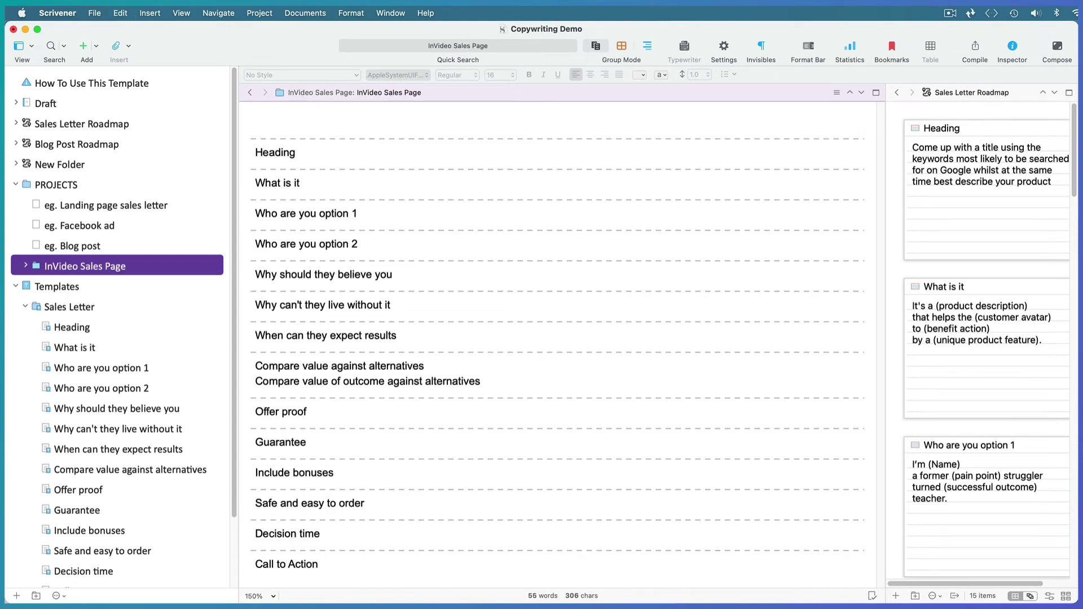
Step: Collapse the Sales Letter and Templates folders and expand InVideo Sales Page
{"action": "left_click", "coordinate": [25, 308]}
{"action": "left_click", "coordinate": [16, 286]}
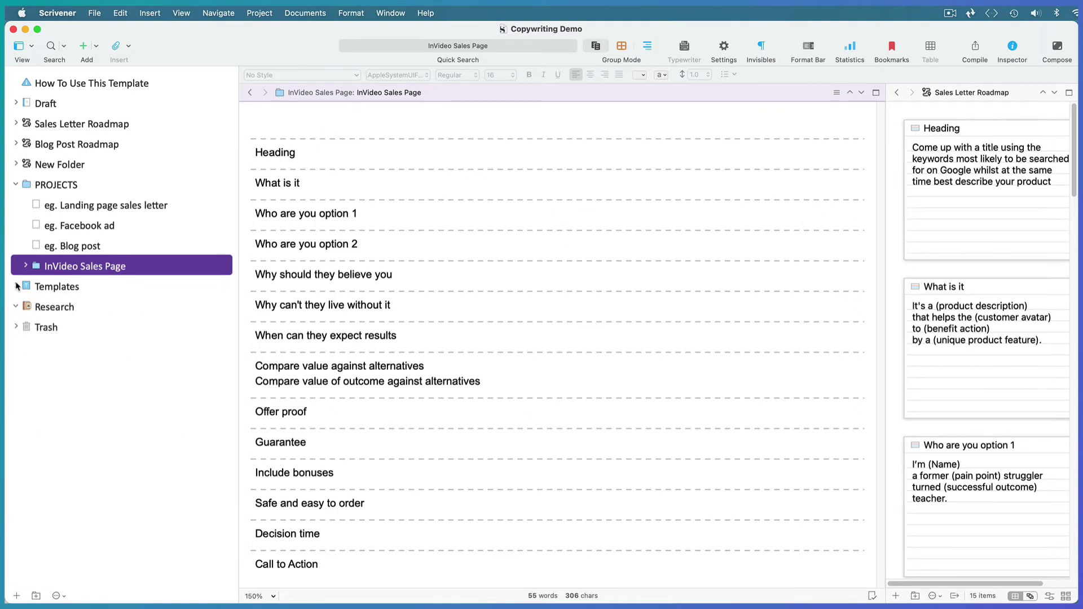
{"action": "left_click", "coordinate": [26, 266]}
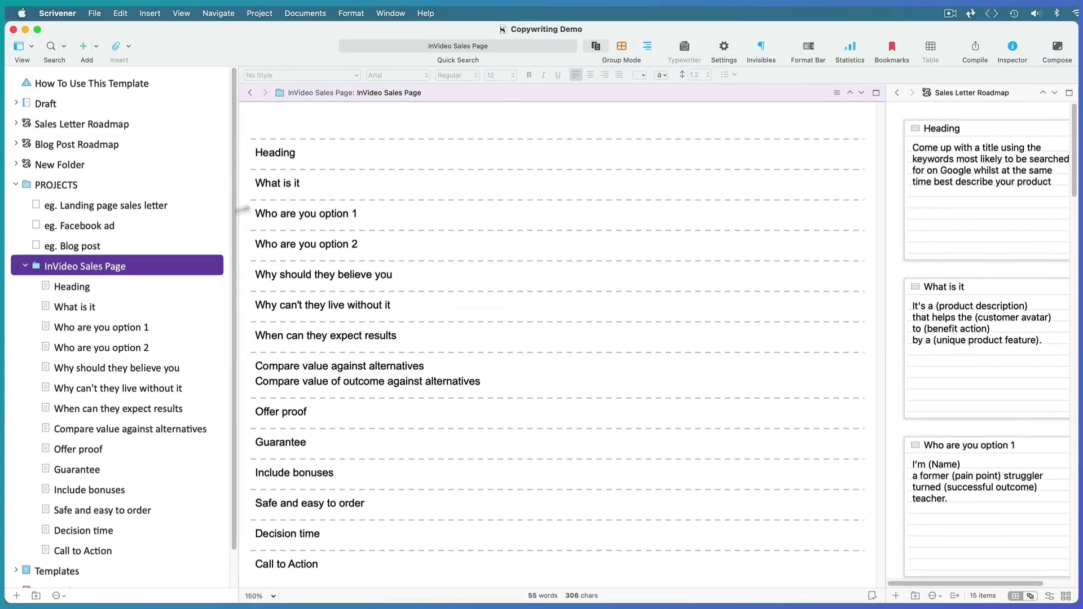
Step: Add 'Video Editing Software that . . .' on a new line under What is it
{"action": "left_click", "coordinate": [302, 183]}
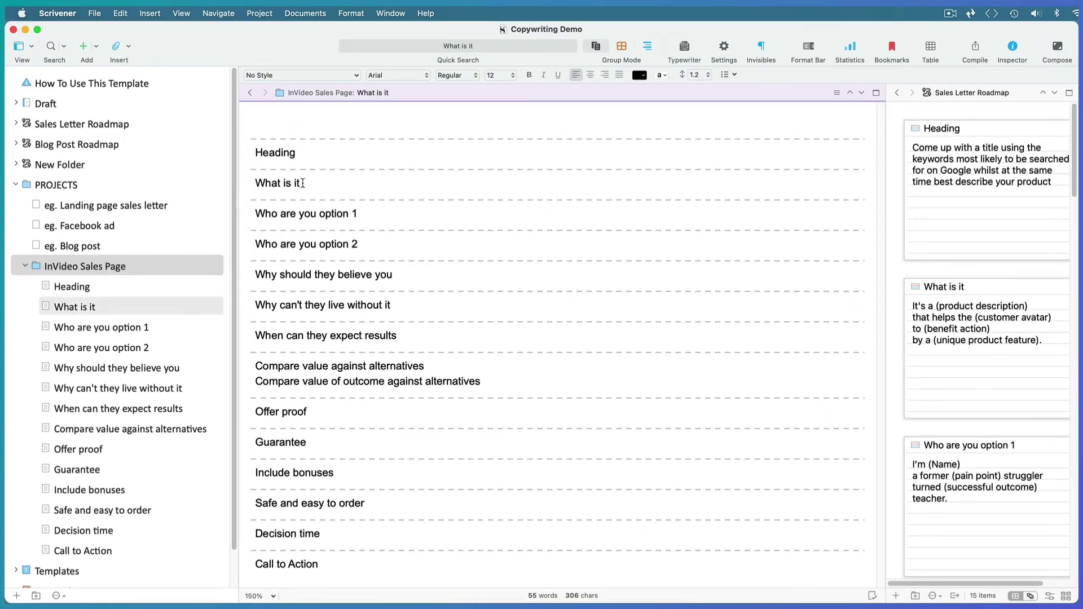
{"action": "key", "text": "Return"}
{"action": "type", "text": "Video "}
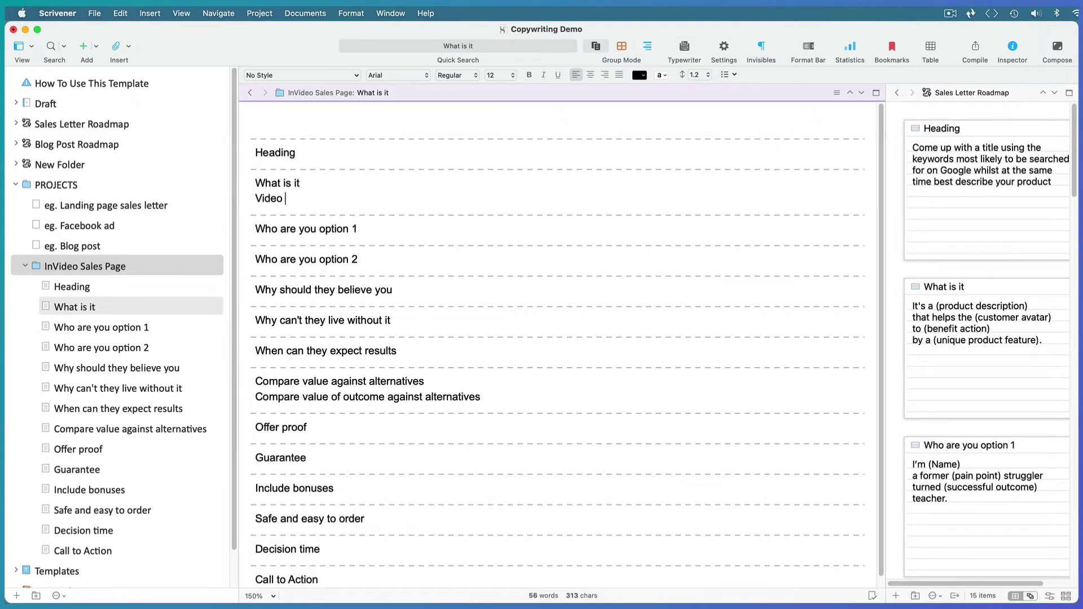
{"action": "type", "text": "Editing Software that . . ."}
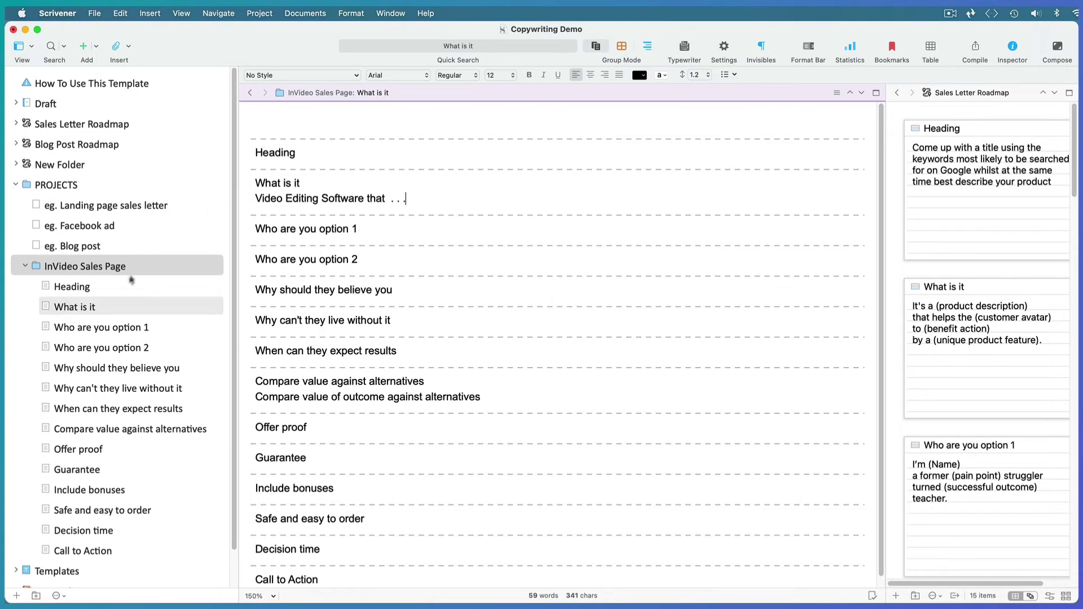
{"action": "left_click", "coordinate": [107, 308]}
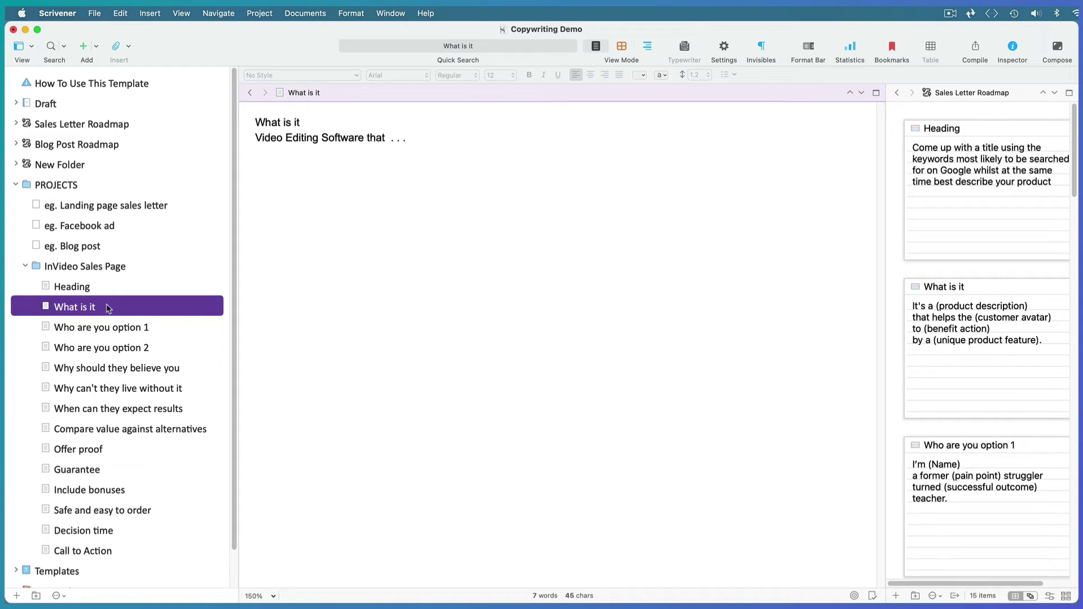
Step: Add 'In two weeks' on a new line under When can they expect results
{"action": "left_click", "coordinate": [135, 271]}
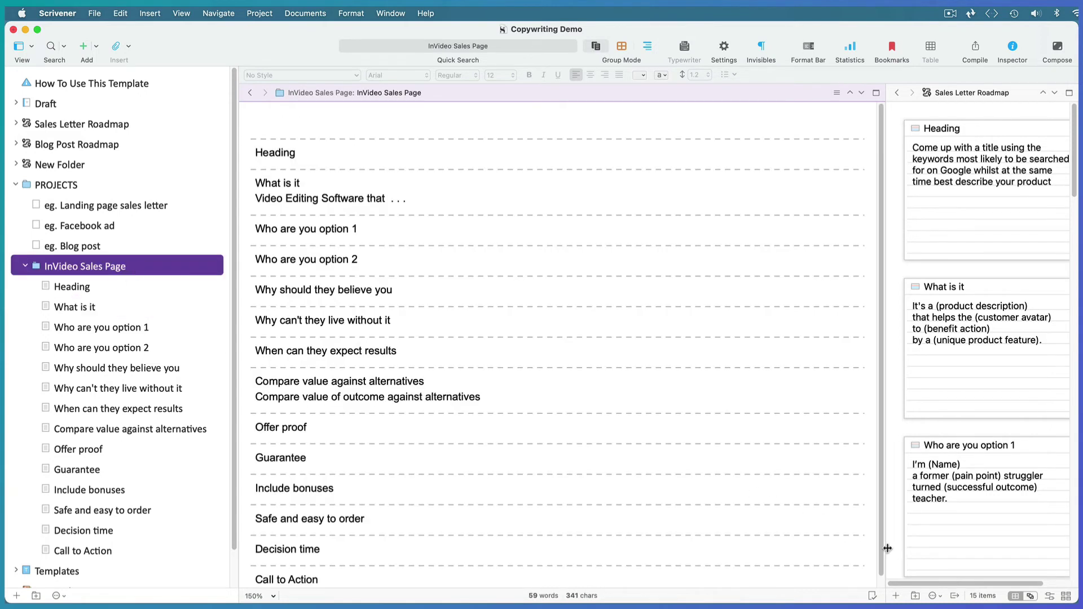
{"action": "left_click_drag", "start_coordinate": [884, 548], "coordinate": [854, 555]}
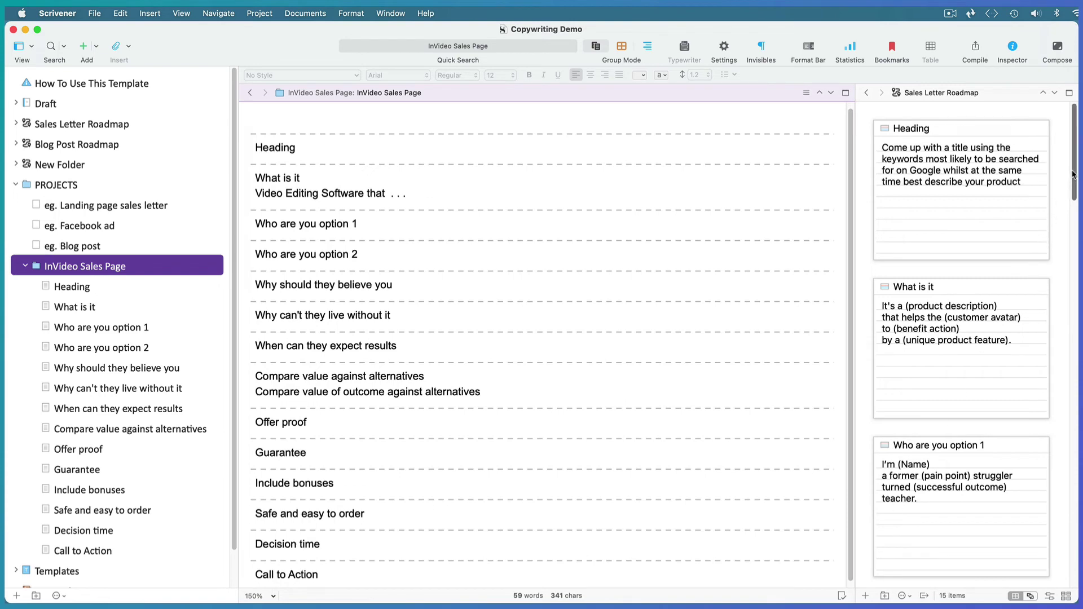
{"action": "left_click_drag", "start_coordinate": [1075, 175], "coordinate": [1075, 325]}
{"action": "scroll", "coordinate": [1011, 357], "scroll_direction": "down", "scroll_amount": 3}
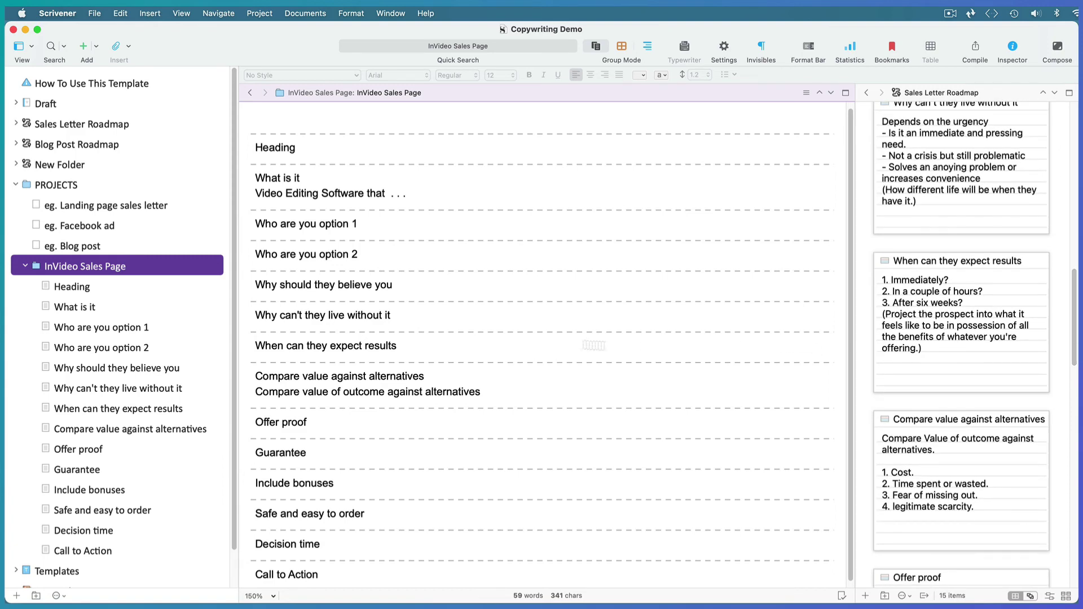
{"action": "left_click", "coordinate": [400, 345]}
{"action": "key", "text": "Return"}
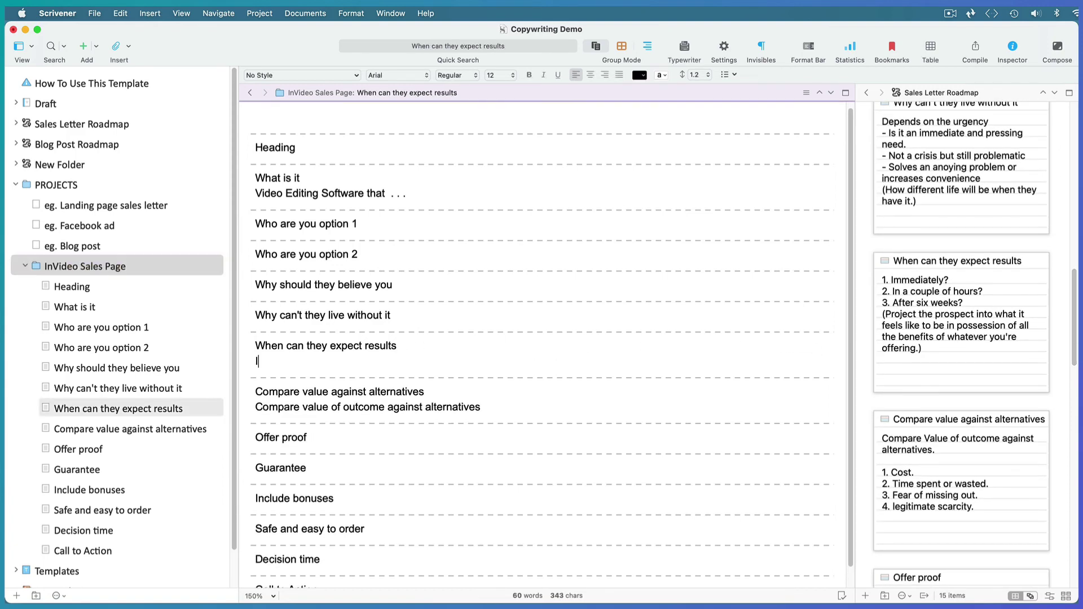
{"action": "type", "text": "In two weeks"}
Step: Move Decision time to the trash and place Guarantee just above Call to Action
{"action": "left_click", "coordinate": [94, 533]}
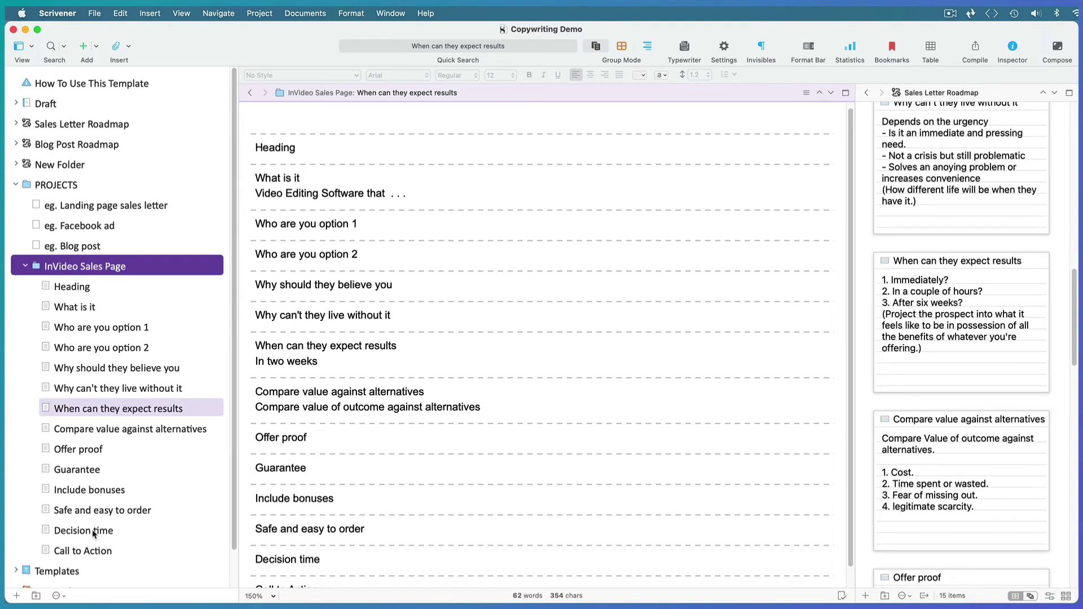
{"action": "right_click", "coordinate": [139, 531]}
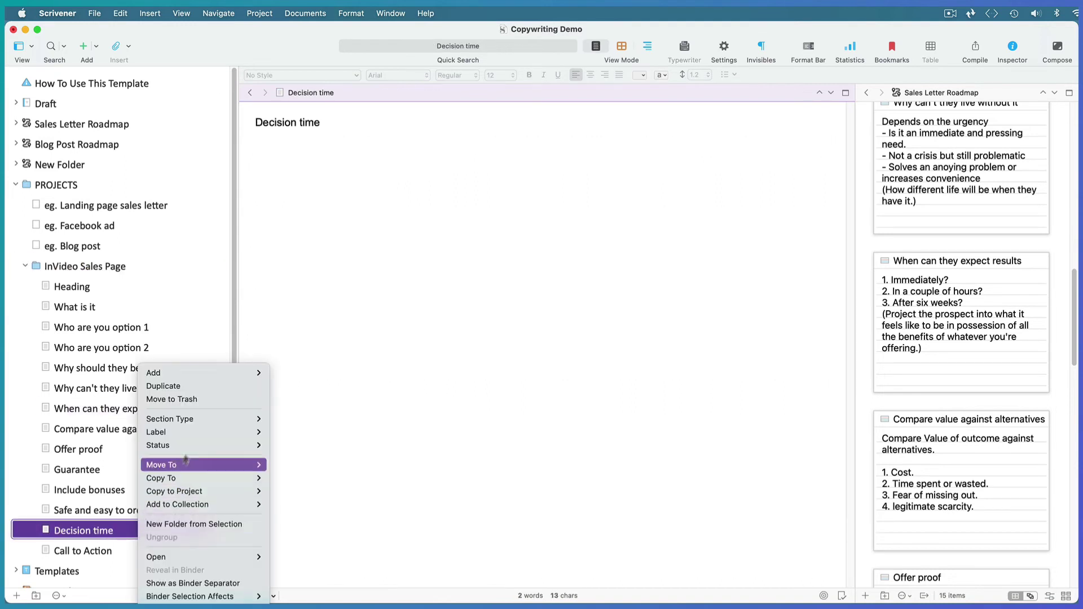
{"action": "left_click", "coordinate": [217, 401]}
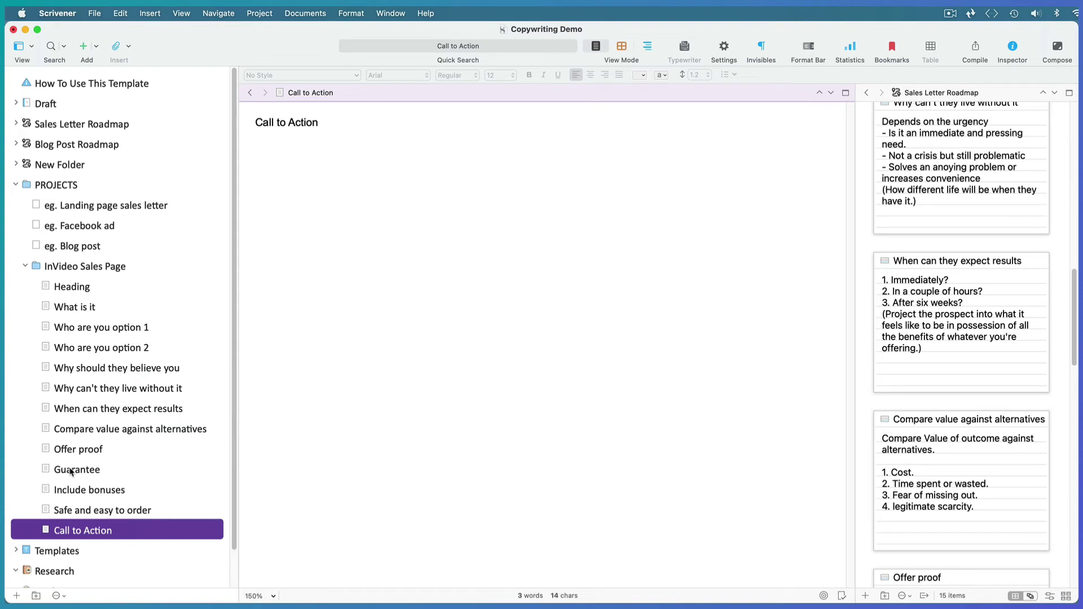
{"action": "left_click_drag", "start_coordinate": [71, 472], "coordinate": [68, 517]}
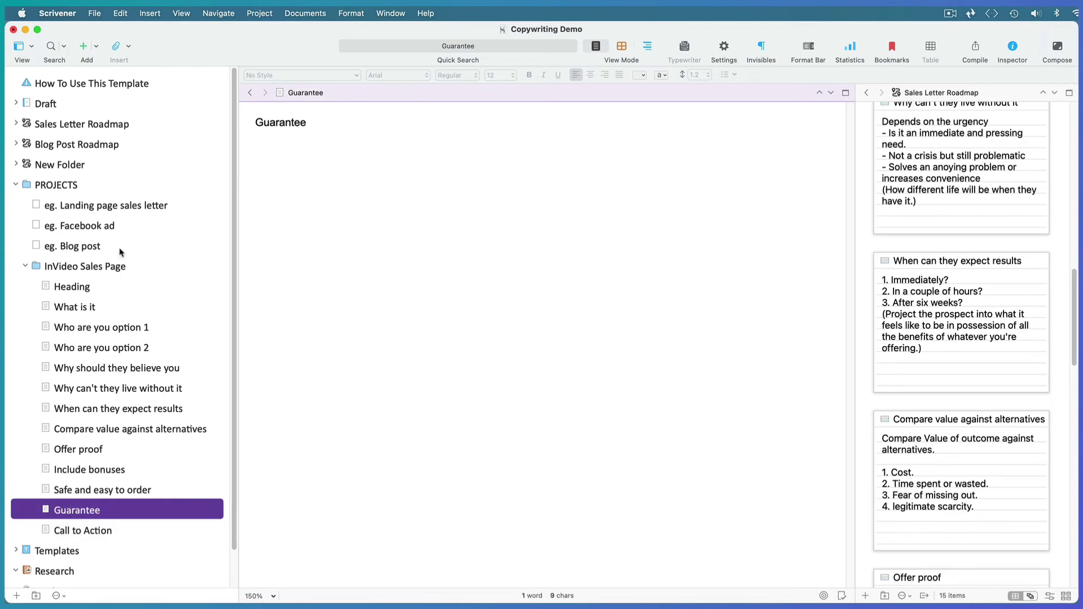
{"action": "left_click", "coordinate": [116, 268]}
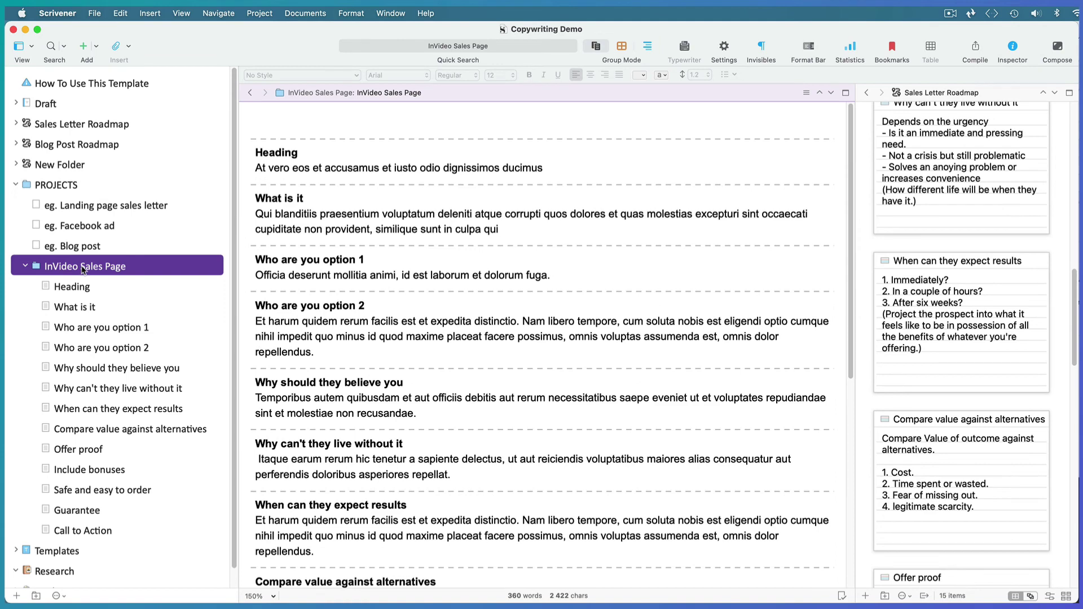
Step: Select Heading through Call to Action and merge them into one document
{"action": "left_click", "coordinate": [106, 288]}
{"action": "left_click", "coordinate": [119, 531], "text": "shift"}
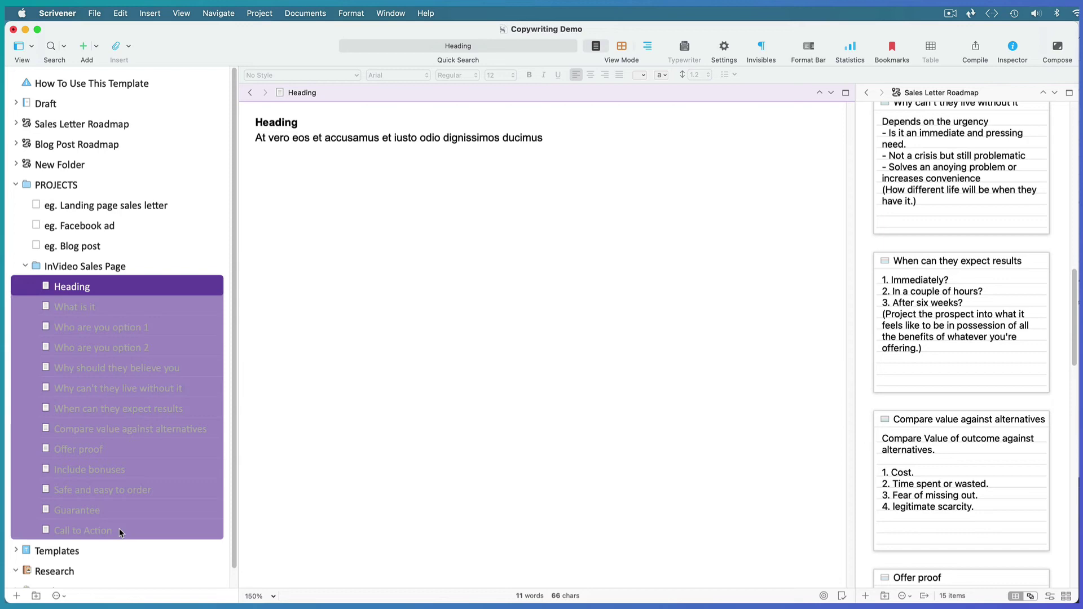
{"action": "left_click", "coordinate": [305, 13]}
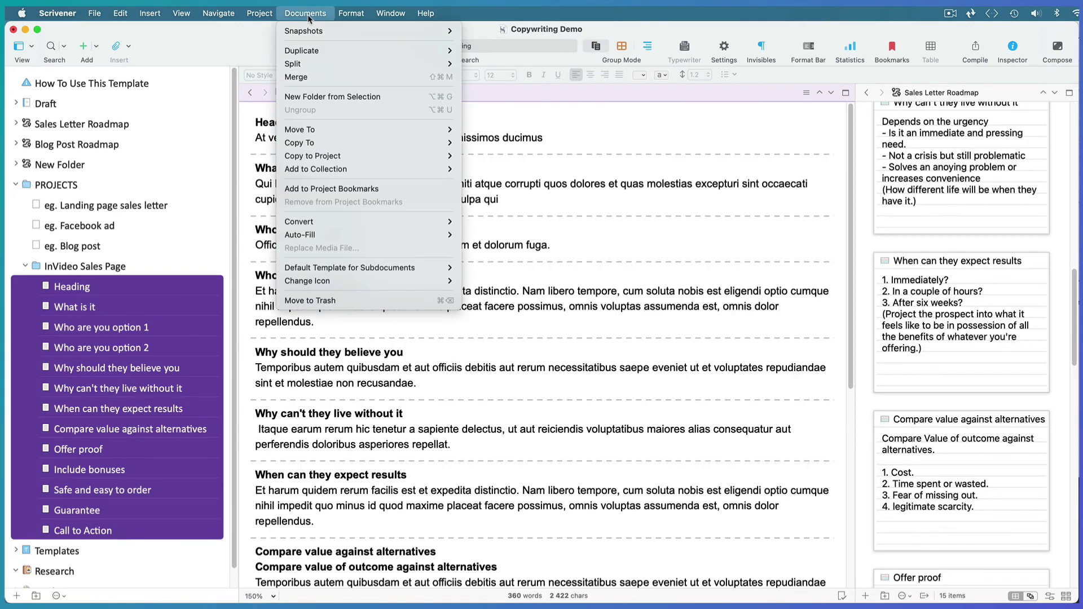
{"action": "left_click", "coordinate": [316, 77]}
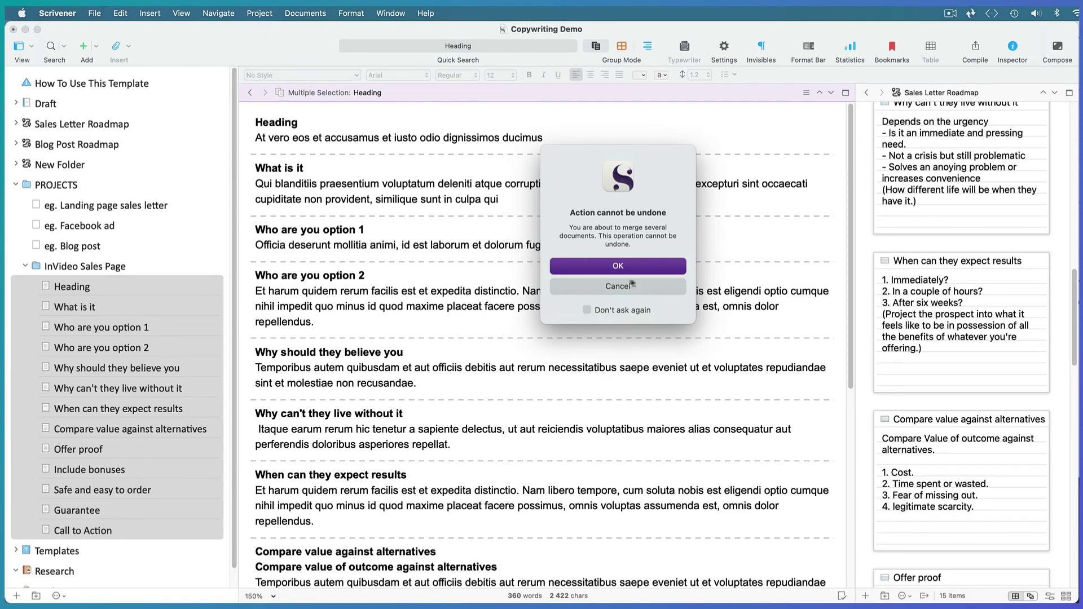
{"action": "left_click", "coordinate": [638, 265]}
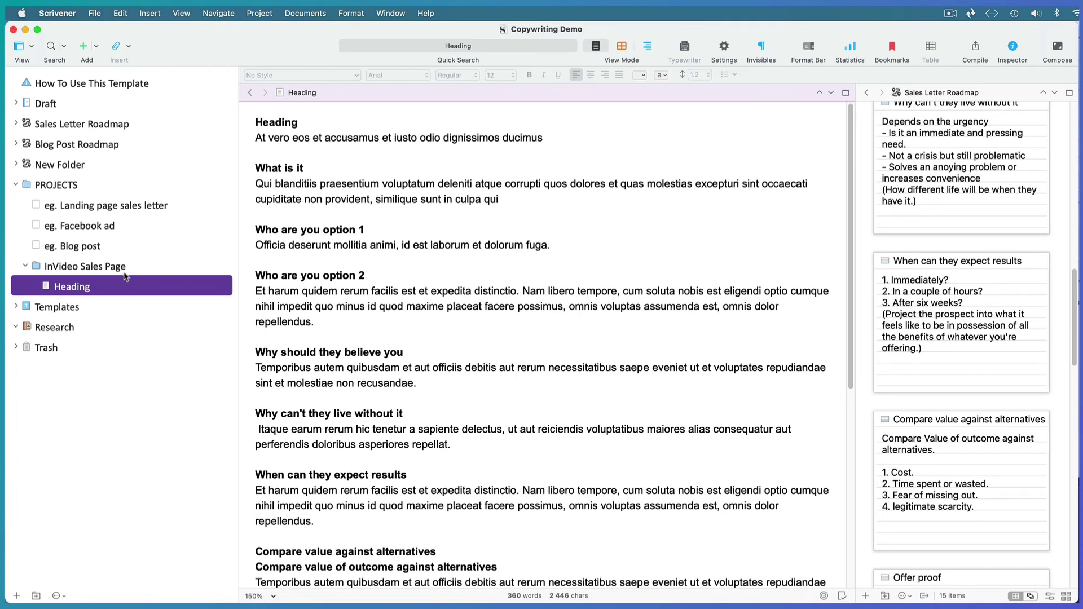
Step: Rename the merged Heading document to 'Sales Letter 01'
{"action": "double_click", "coordinate": [107, 288]}
{"action": "type", "text": "Sales Letter"}
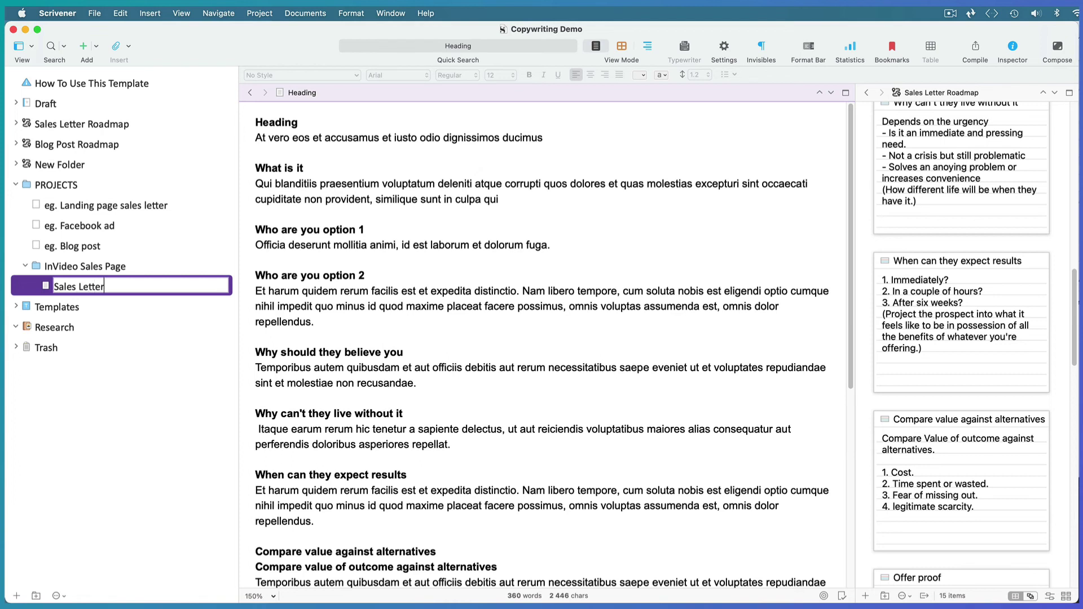
{"action": "type", "text": " 01"}
{"action": "key", "text": "Return"}
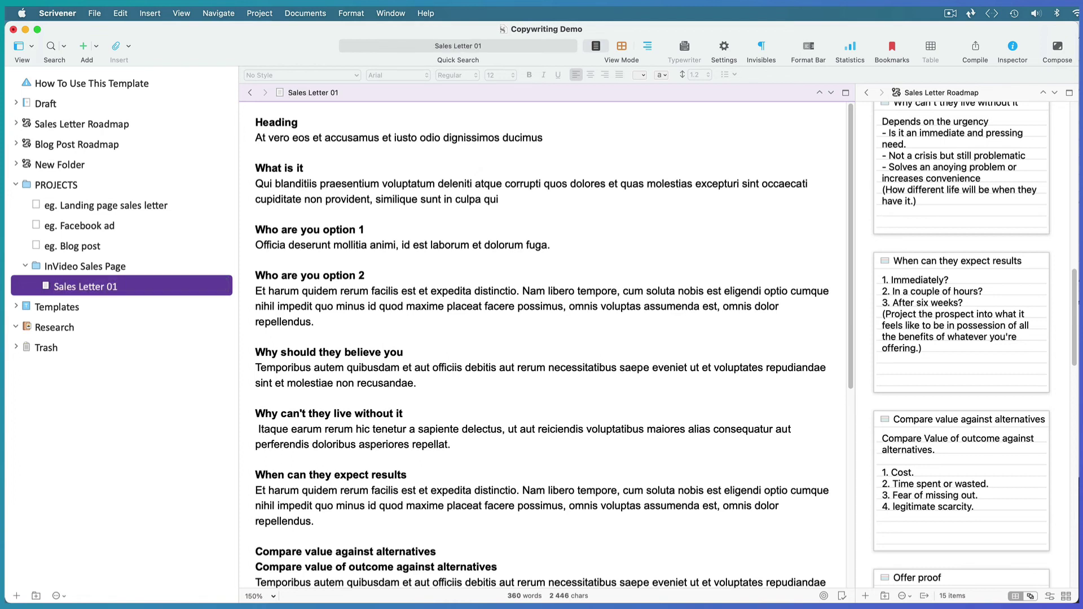